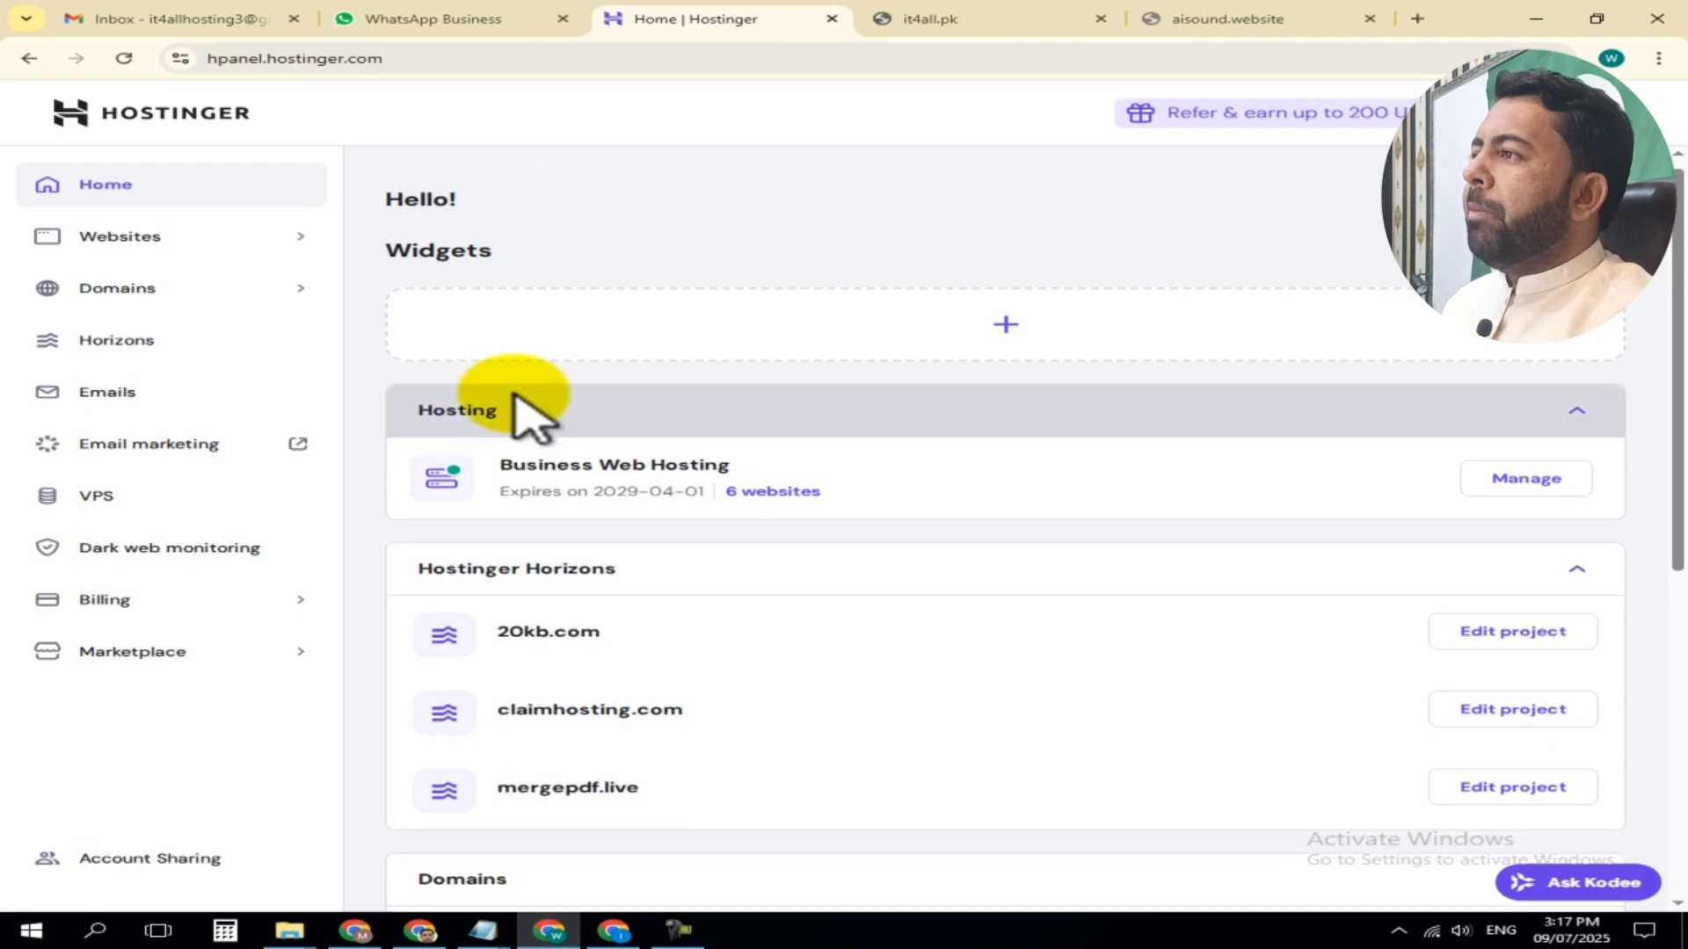
# Review the account's services on the dashboard and open the VPS server list, with a glance at the it4all.pk site
pyautogui.scroll(-1, 655, 387)
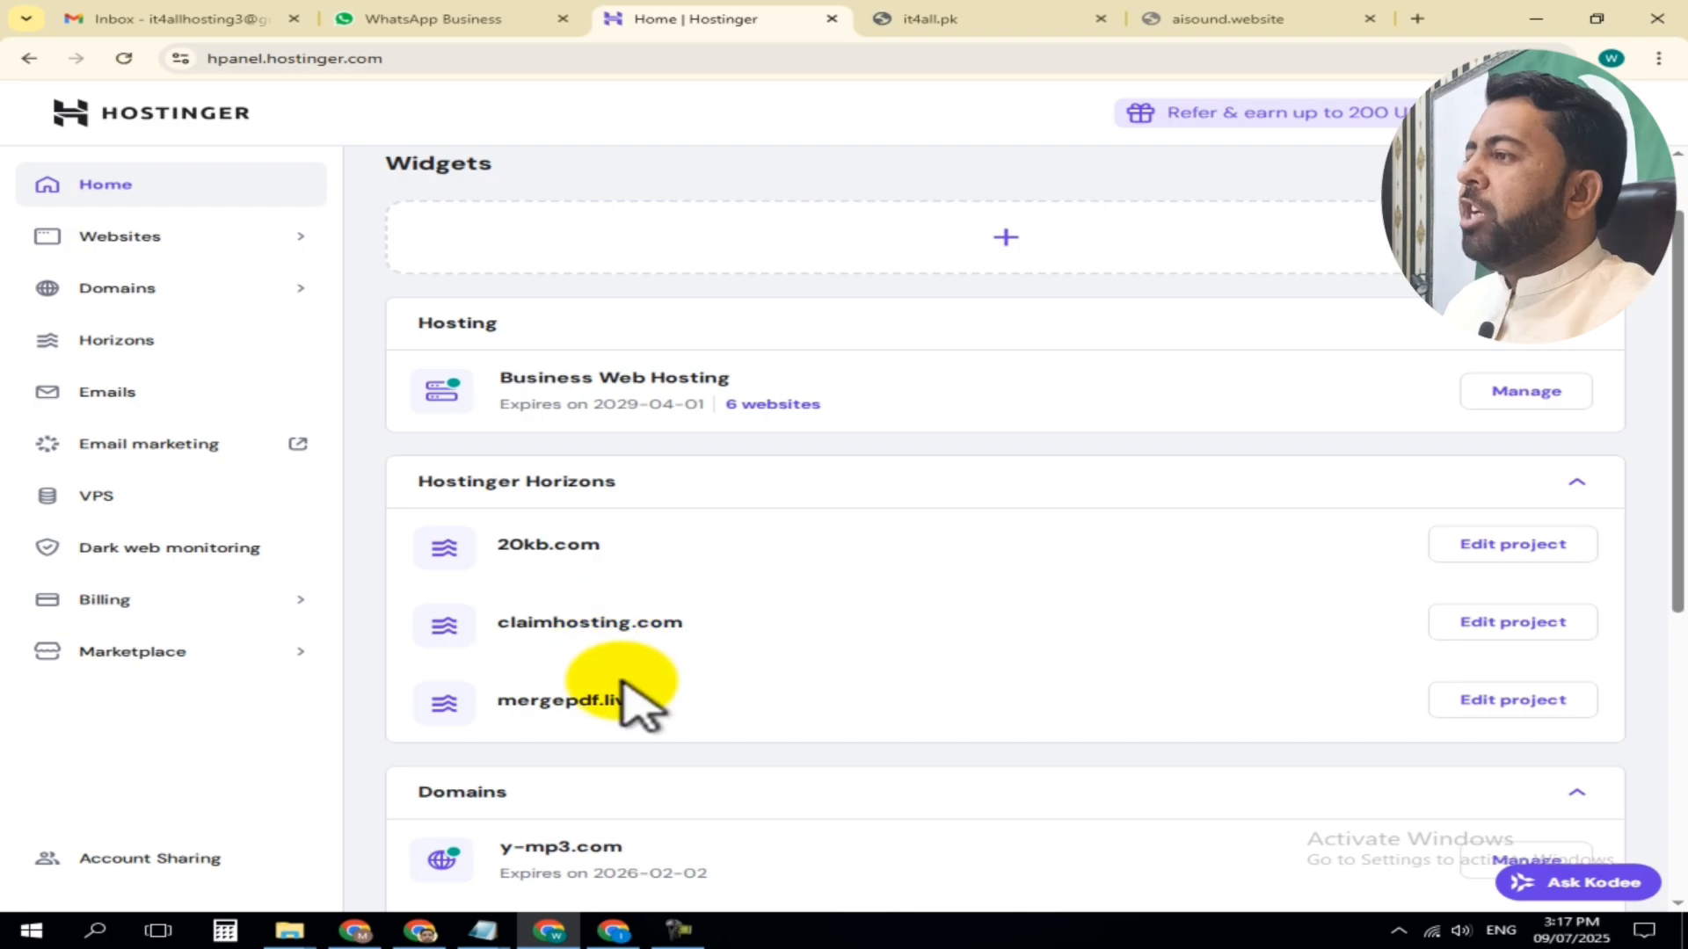
pyautogui.scroll(-4, 659, 615)
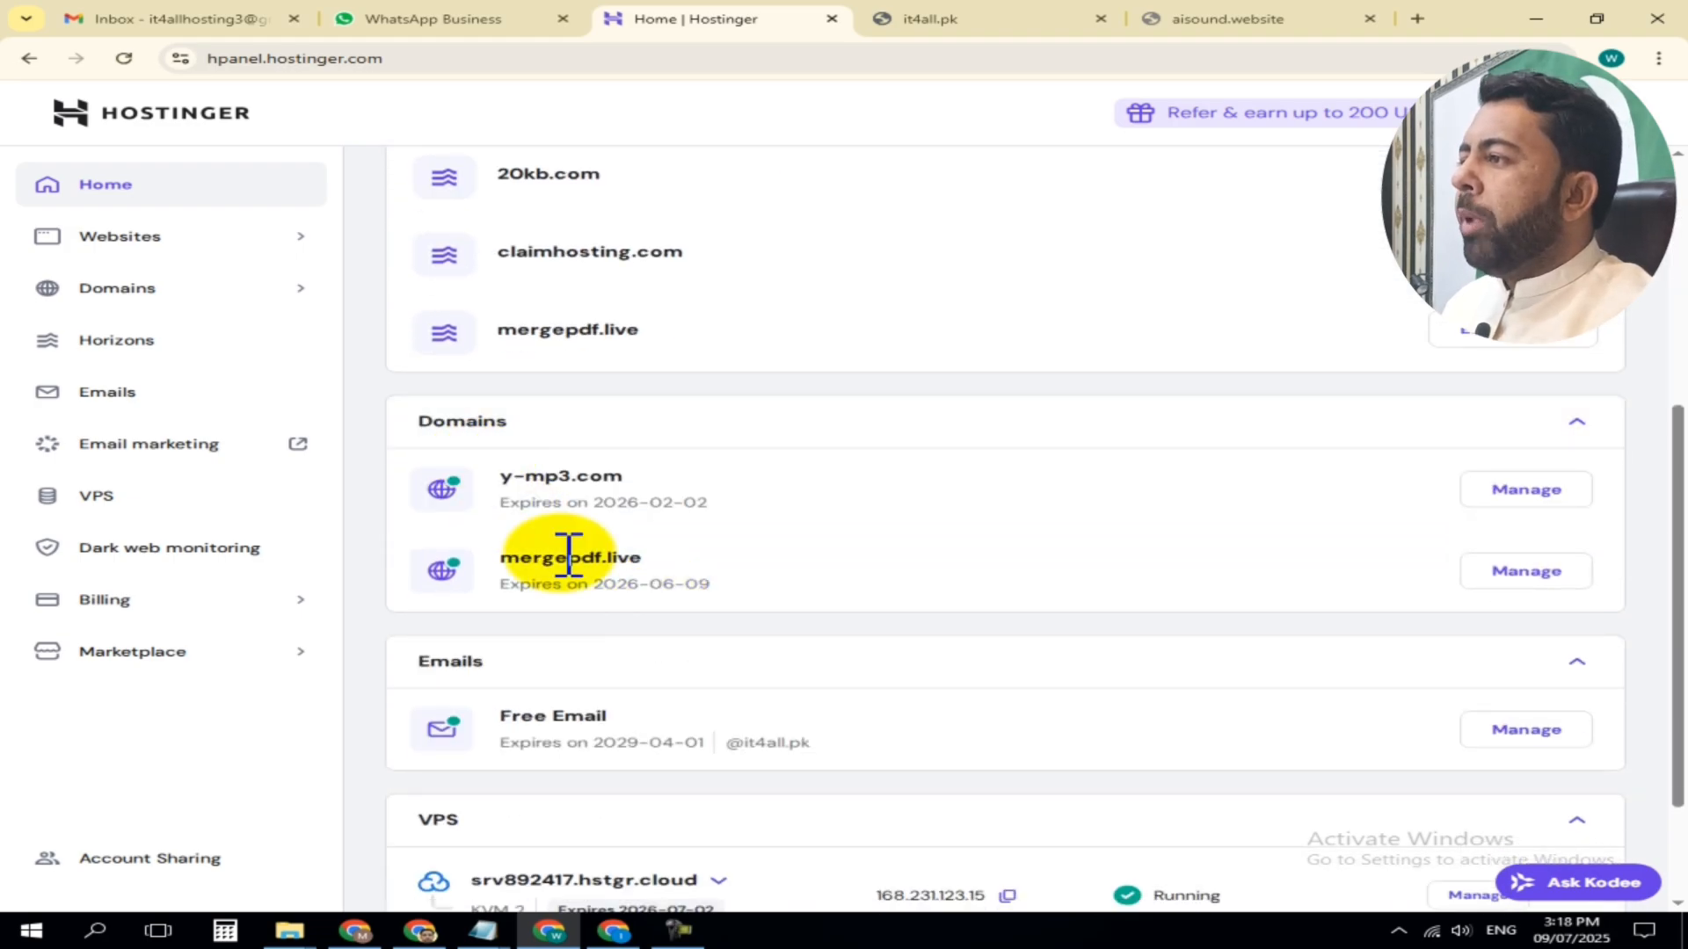
pyautogui.scroll(-2, 672, 553)
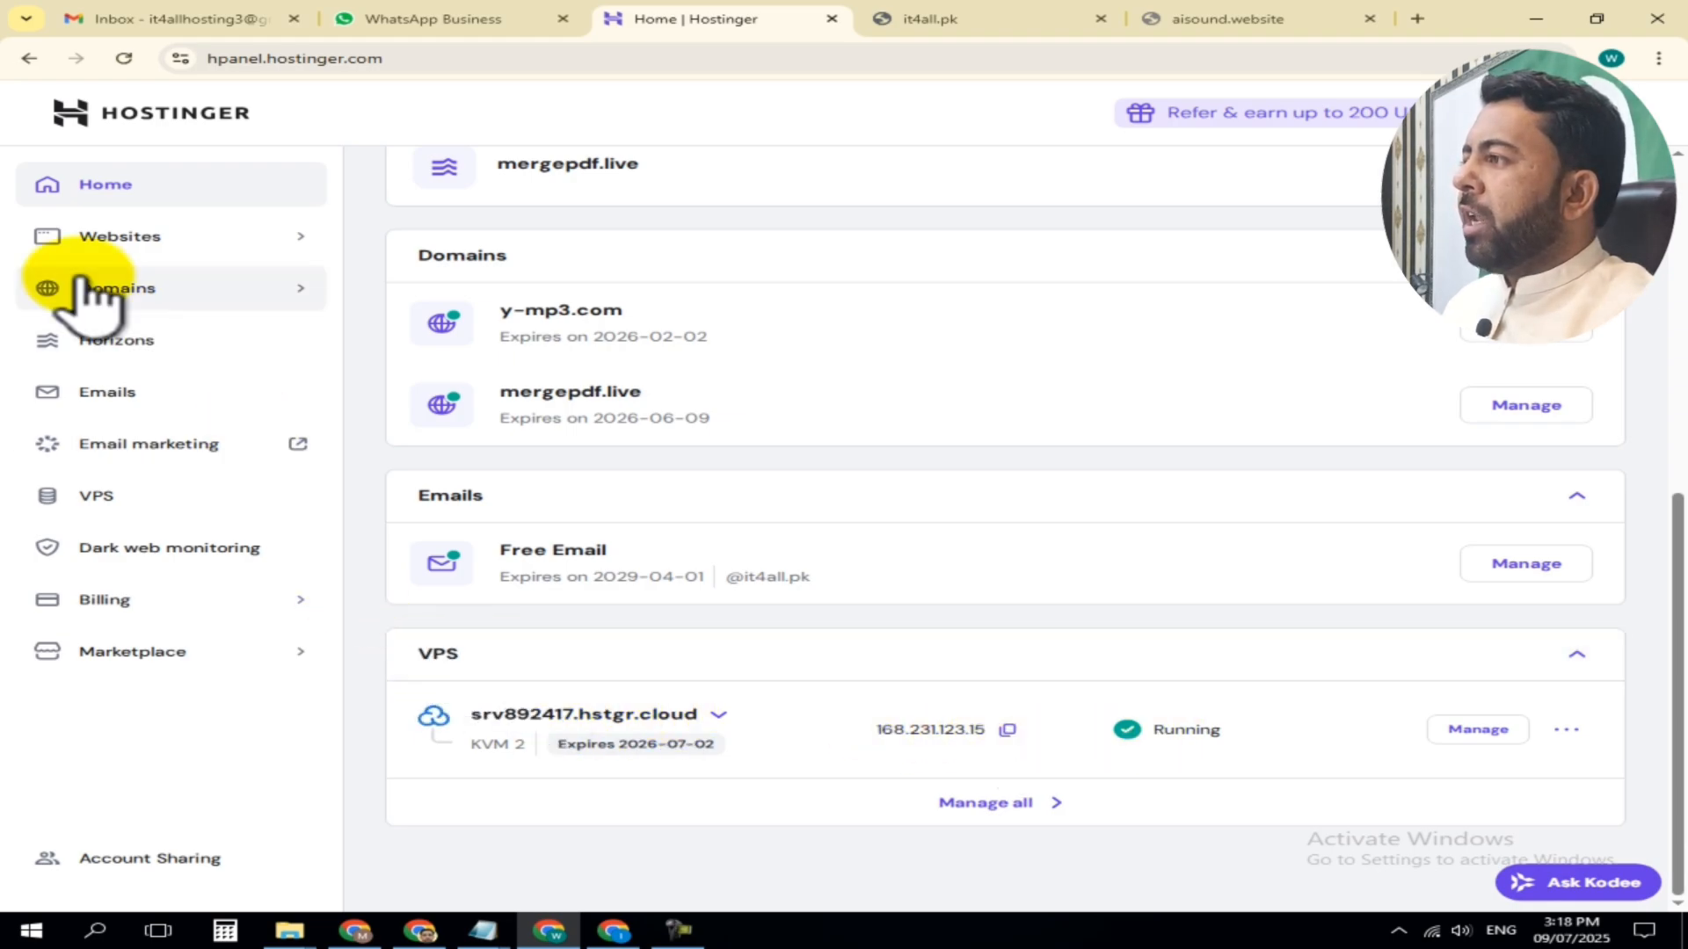
pyautogui.click(93, 497)
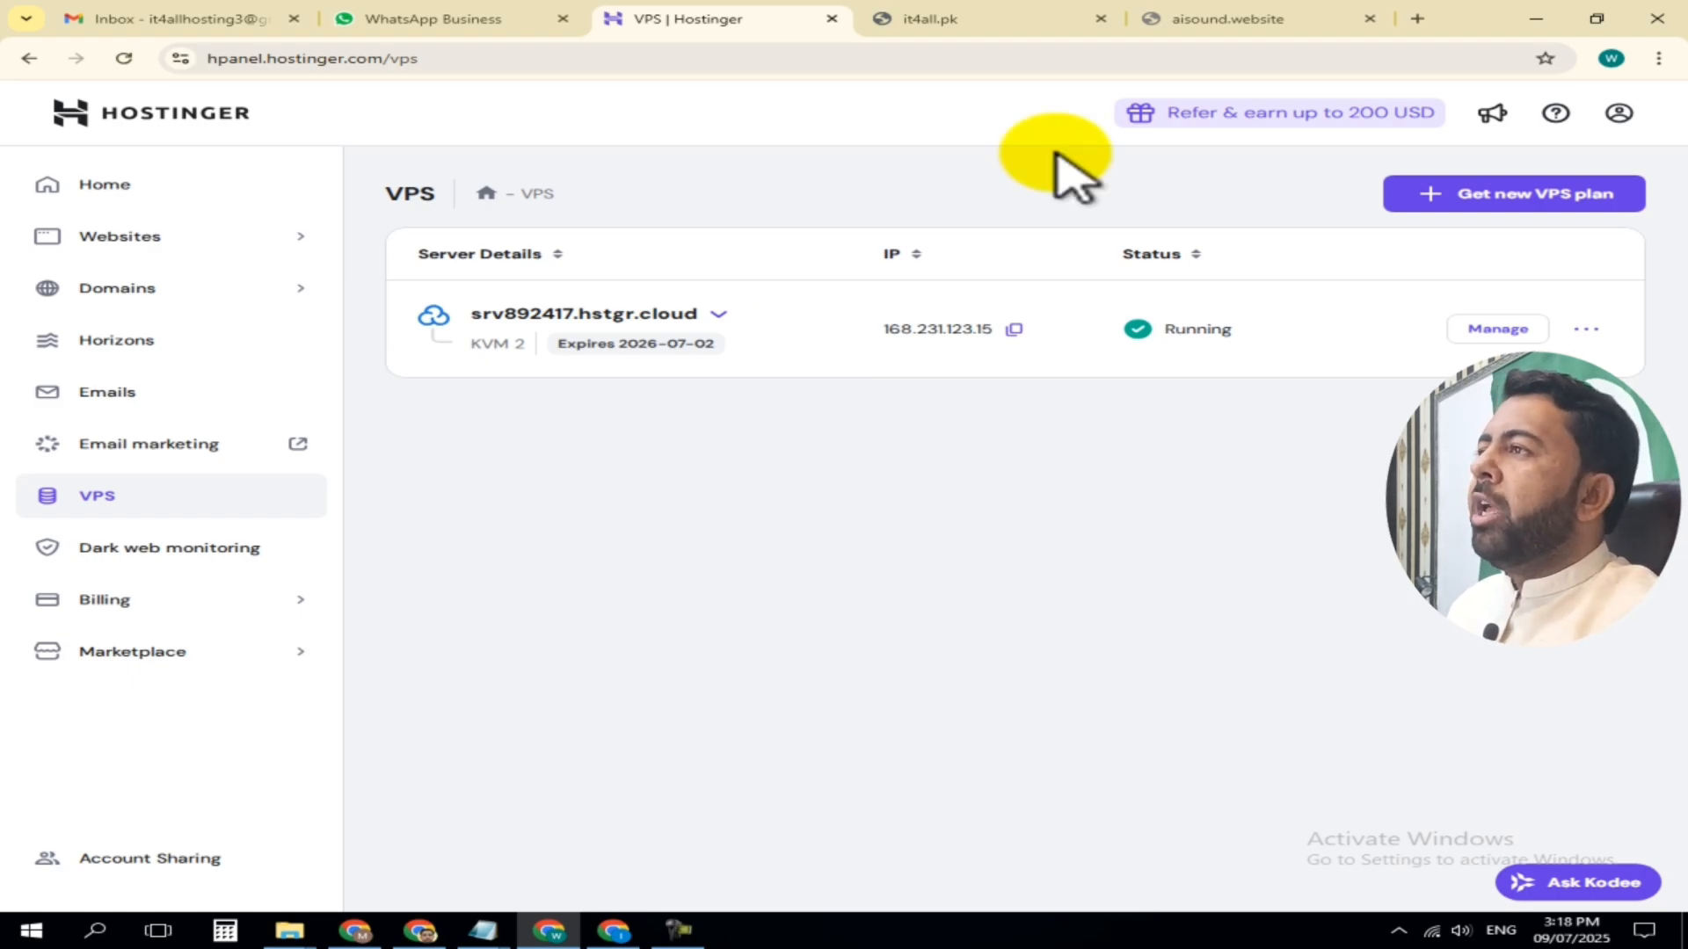
pyautogui.click(939, 16)
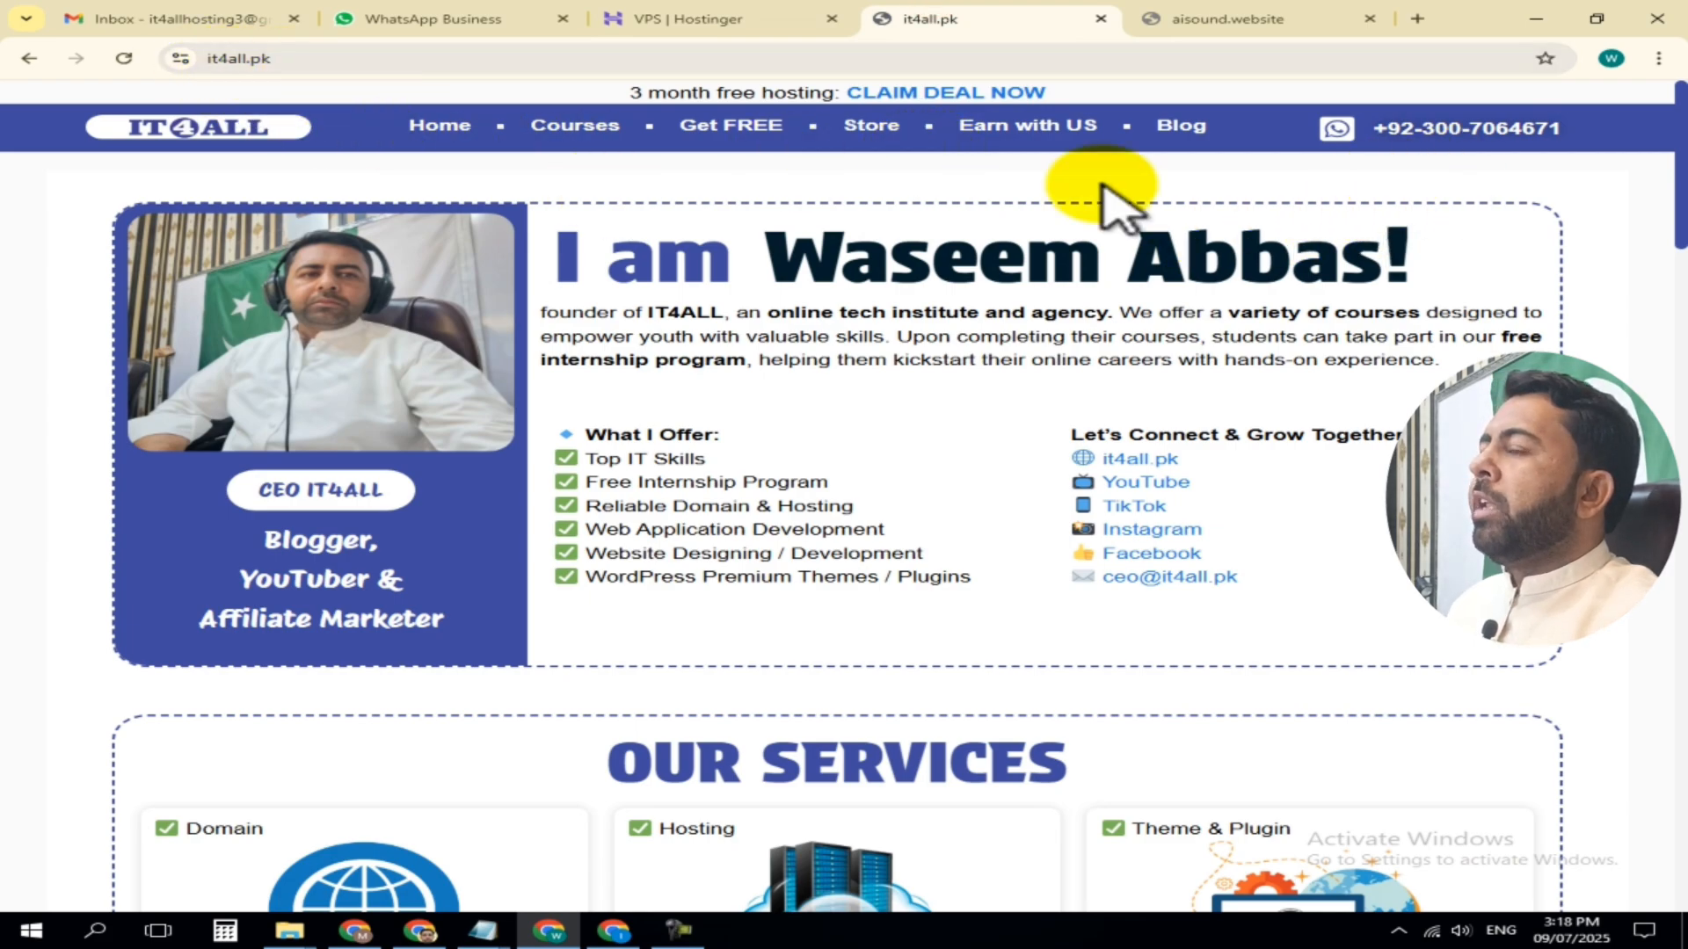
pyautogui.click(714, 22)
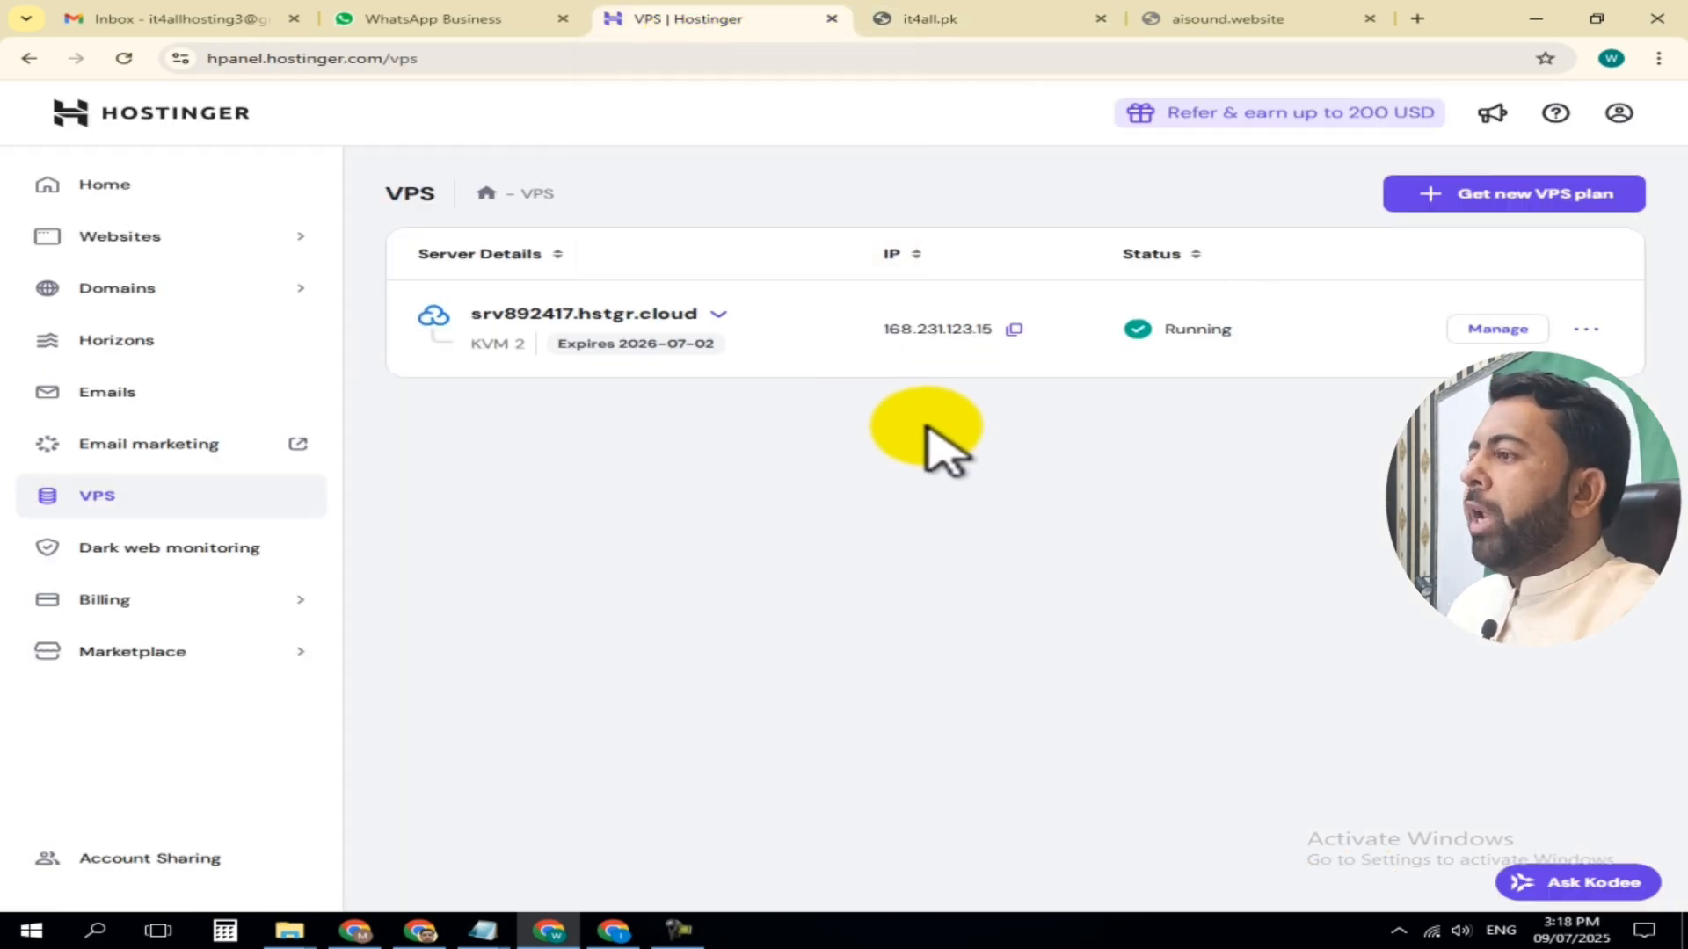
# Switch to the other browser window and open the DNS records of the aisound.website domain
pyautogui.click(615, 928)
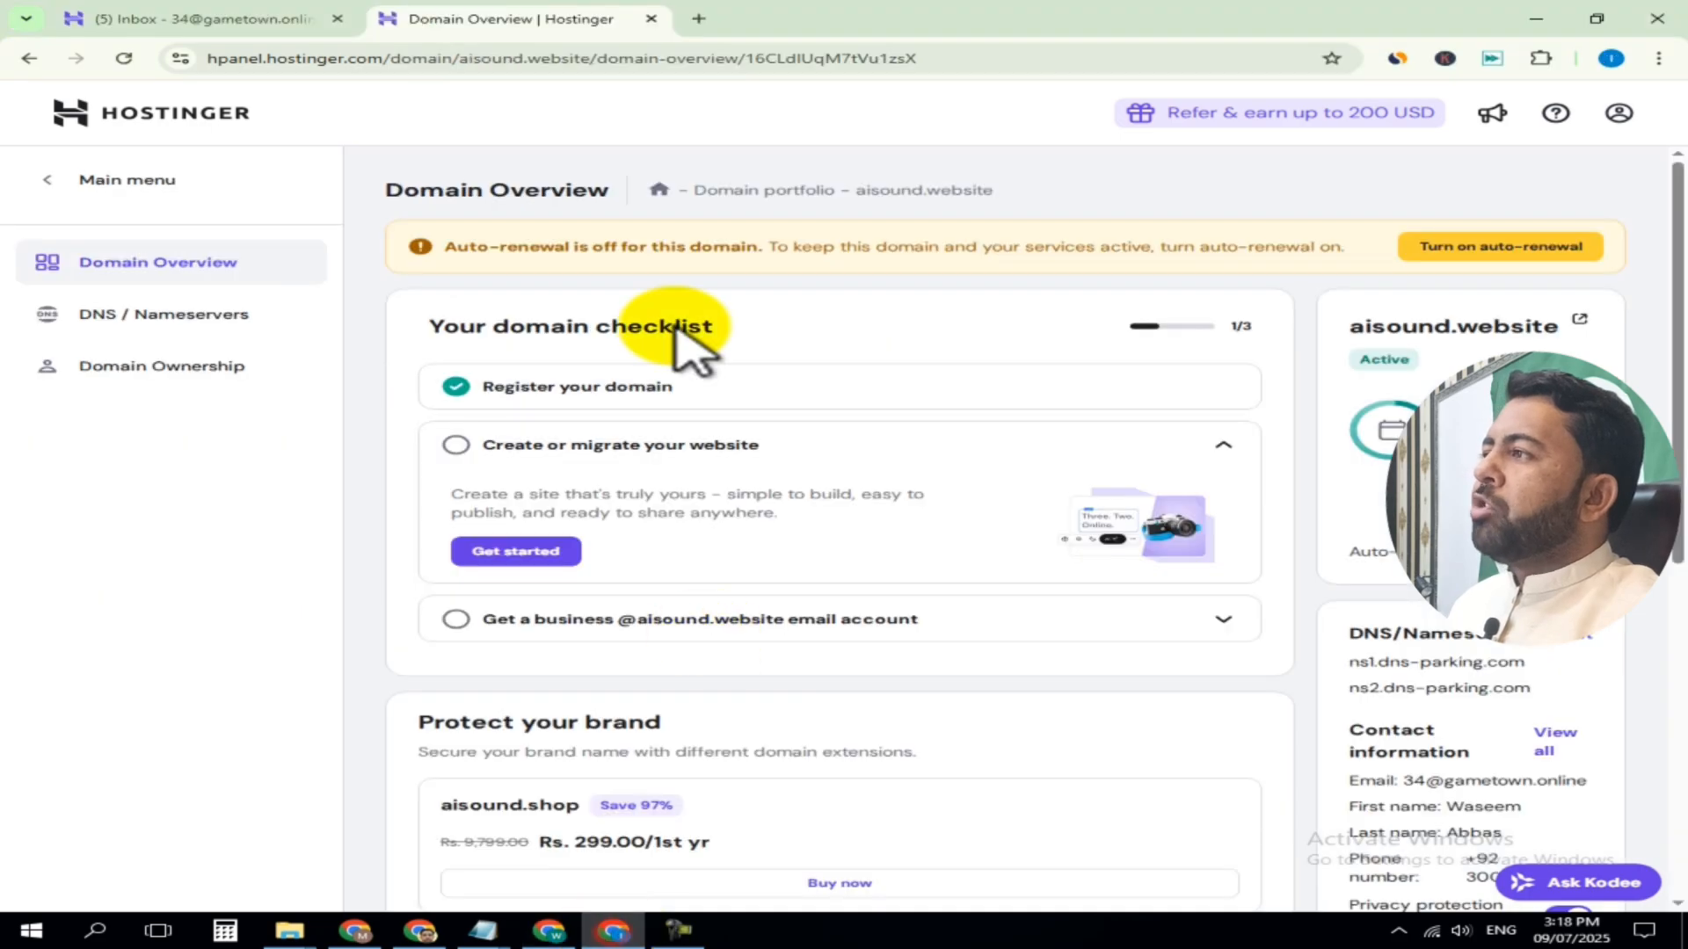
pyautogui.click(161, 115)
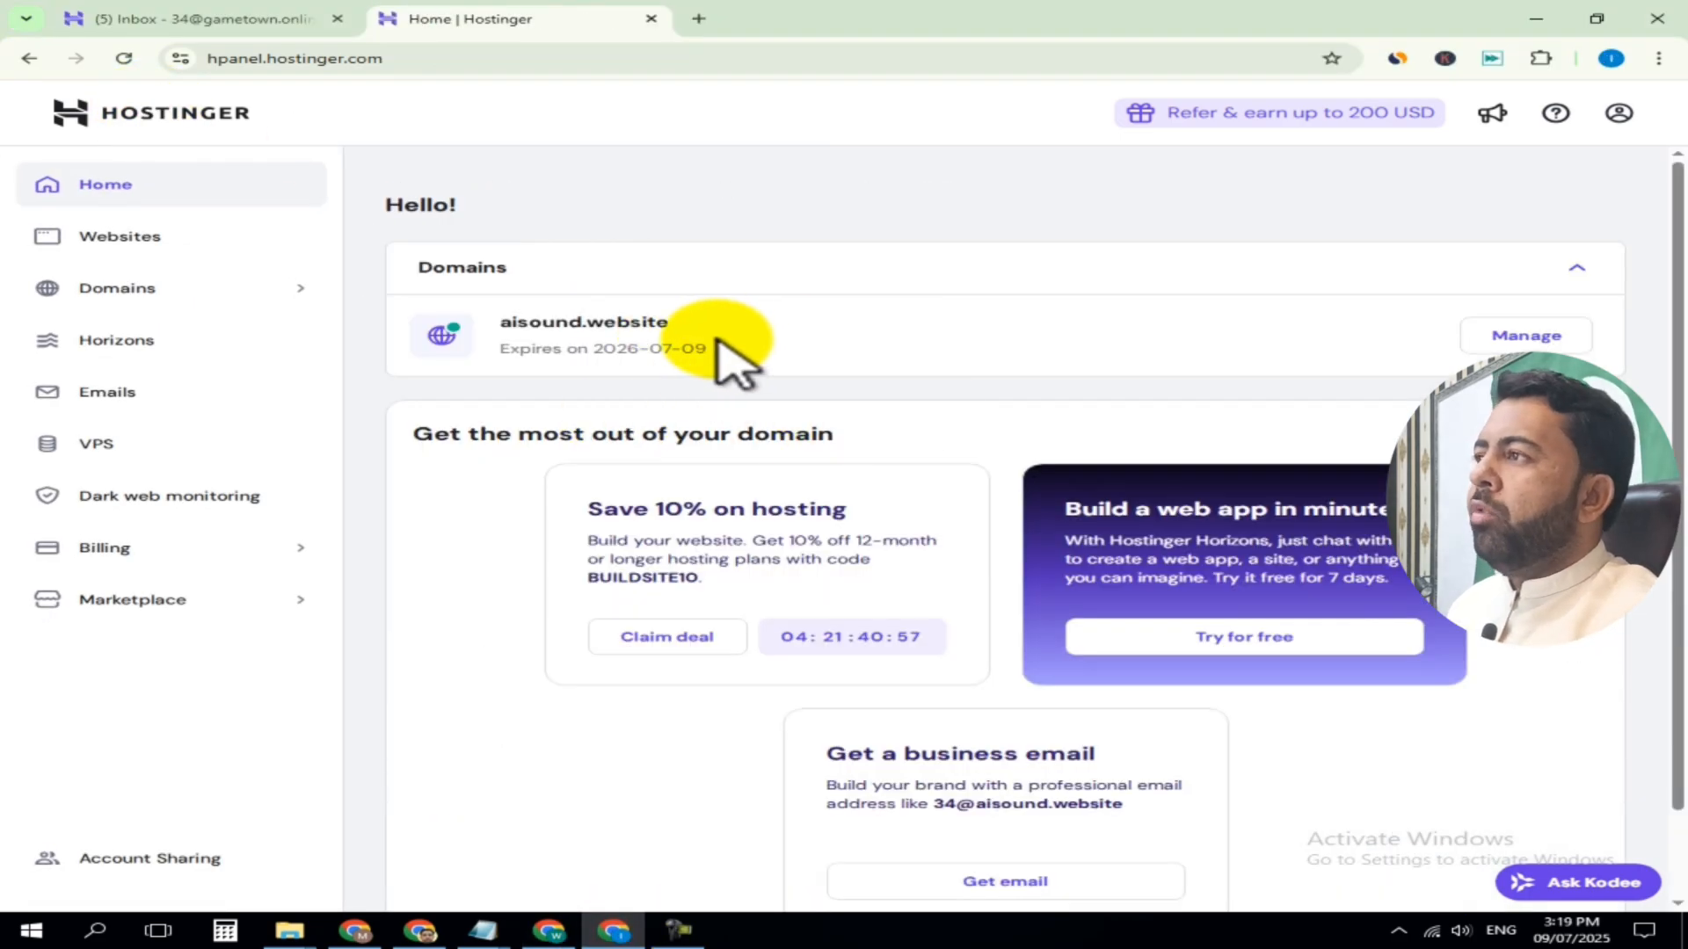
pyautogui.moveTo(501, 320); pyautogui.dragTo(688, 325)
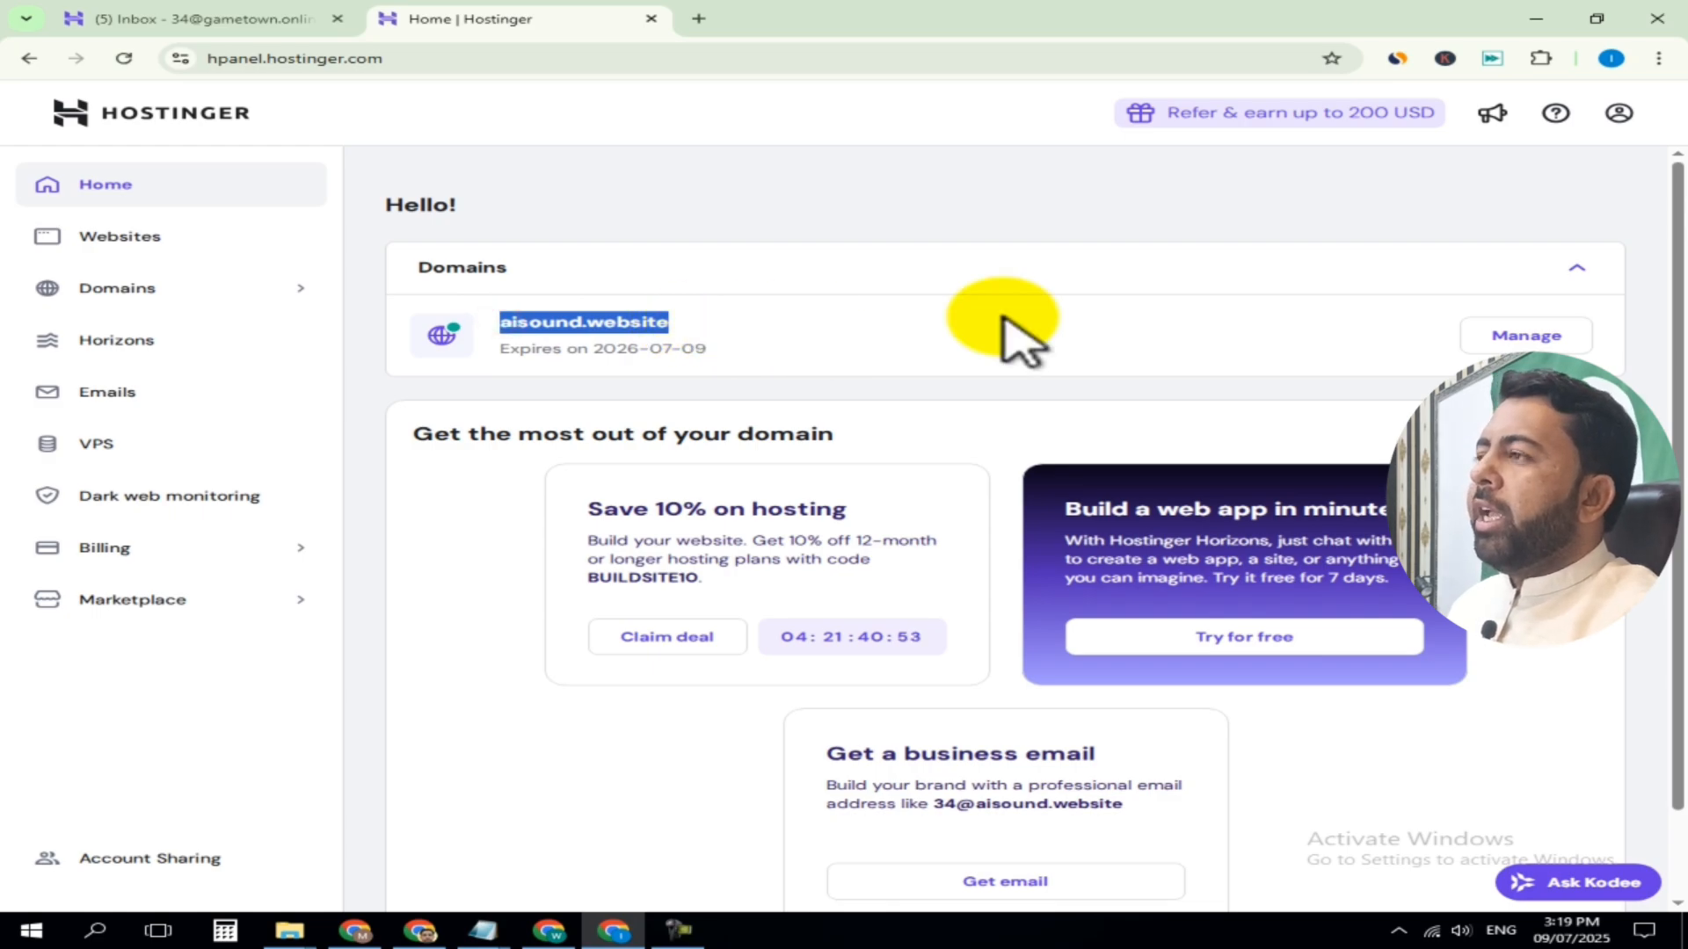
pyautogui.click(586, 322)
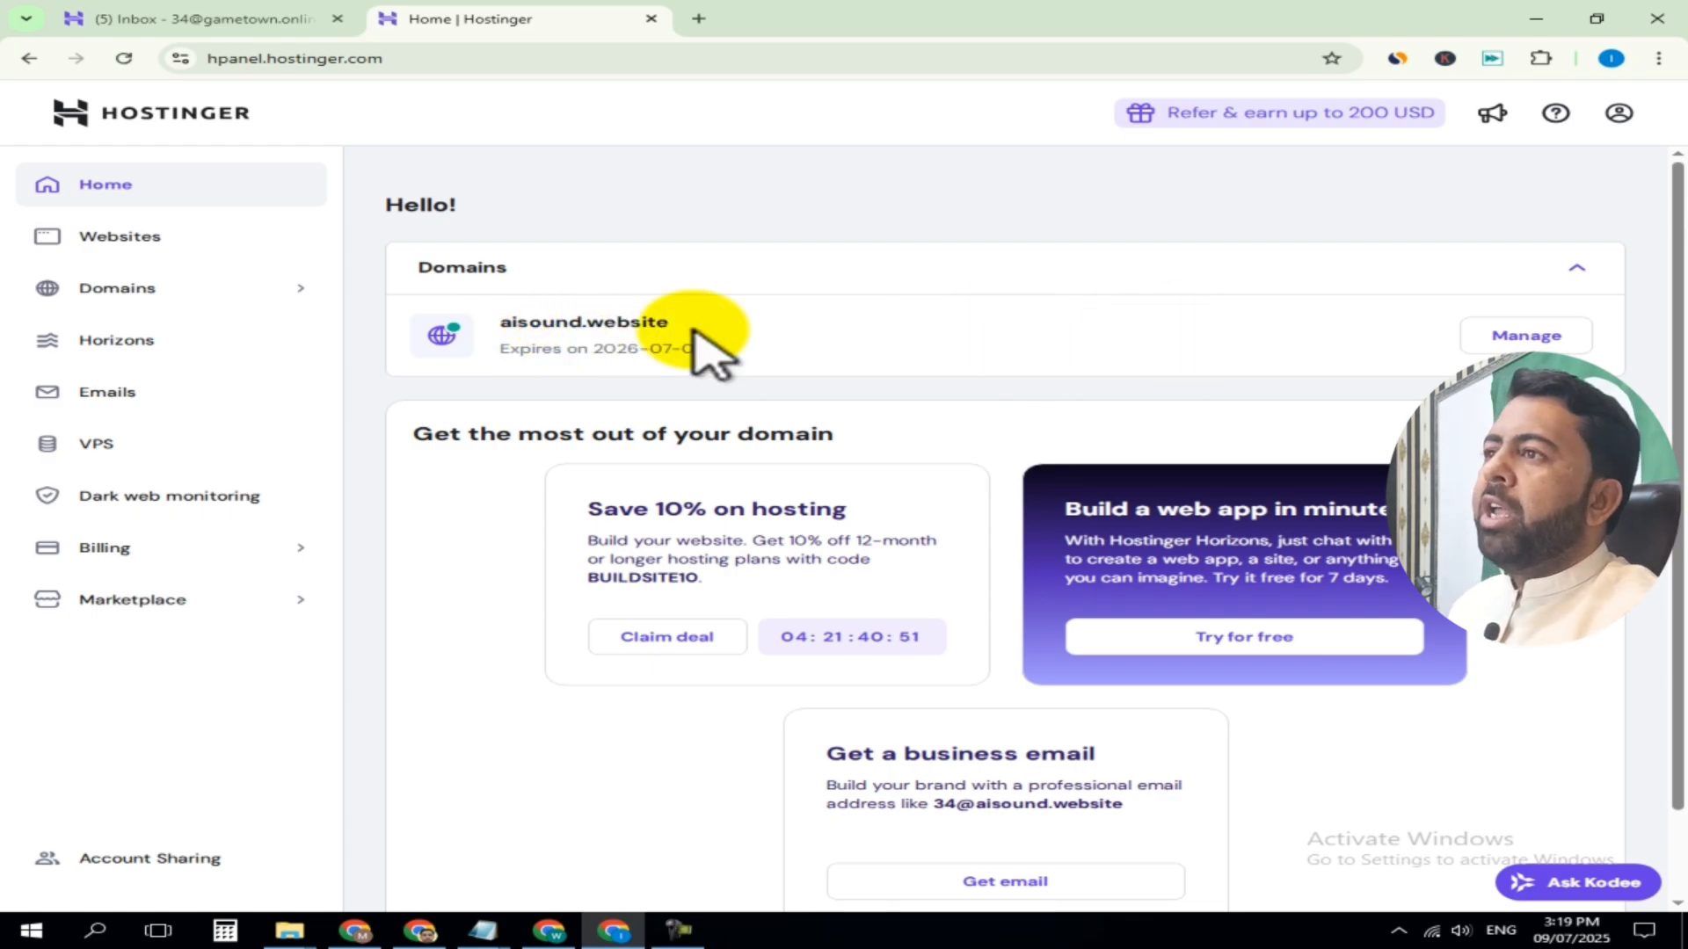
pyautogui.click(1530, 338)
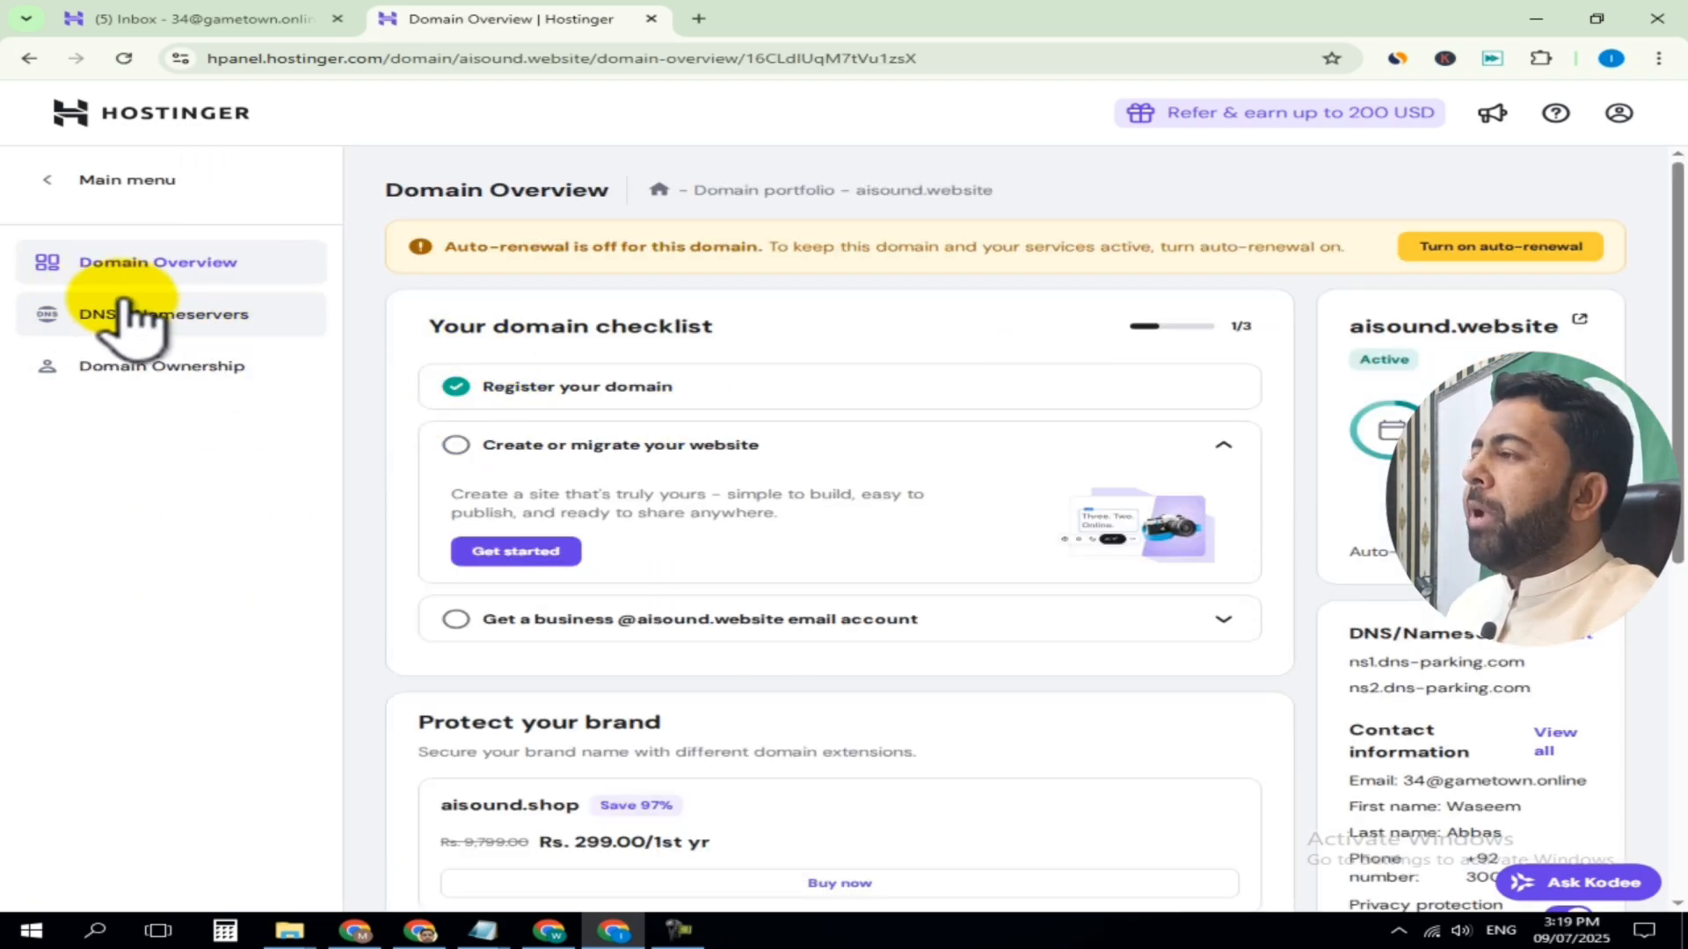
pyautogui.click(149, 321)
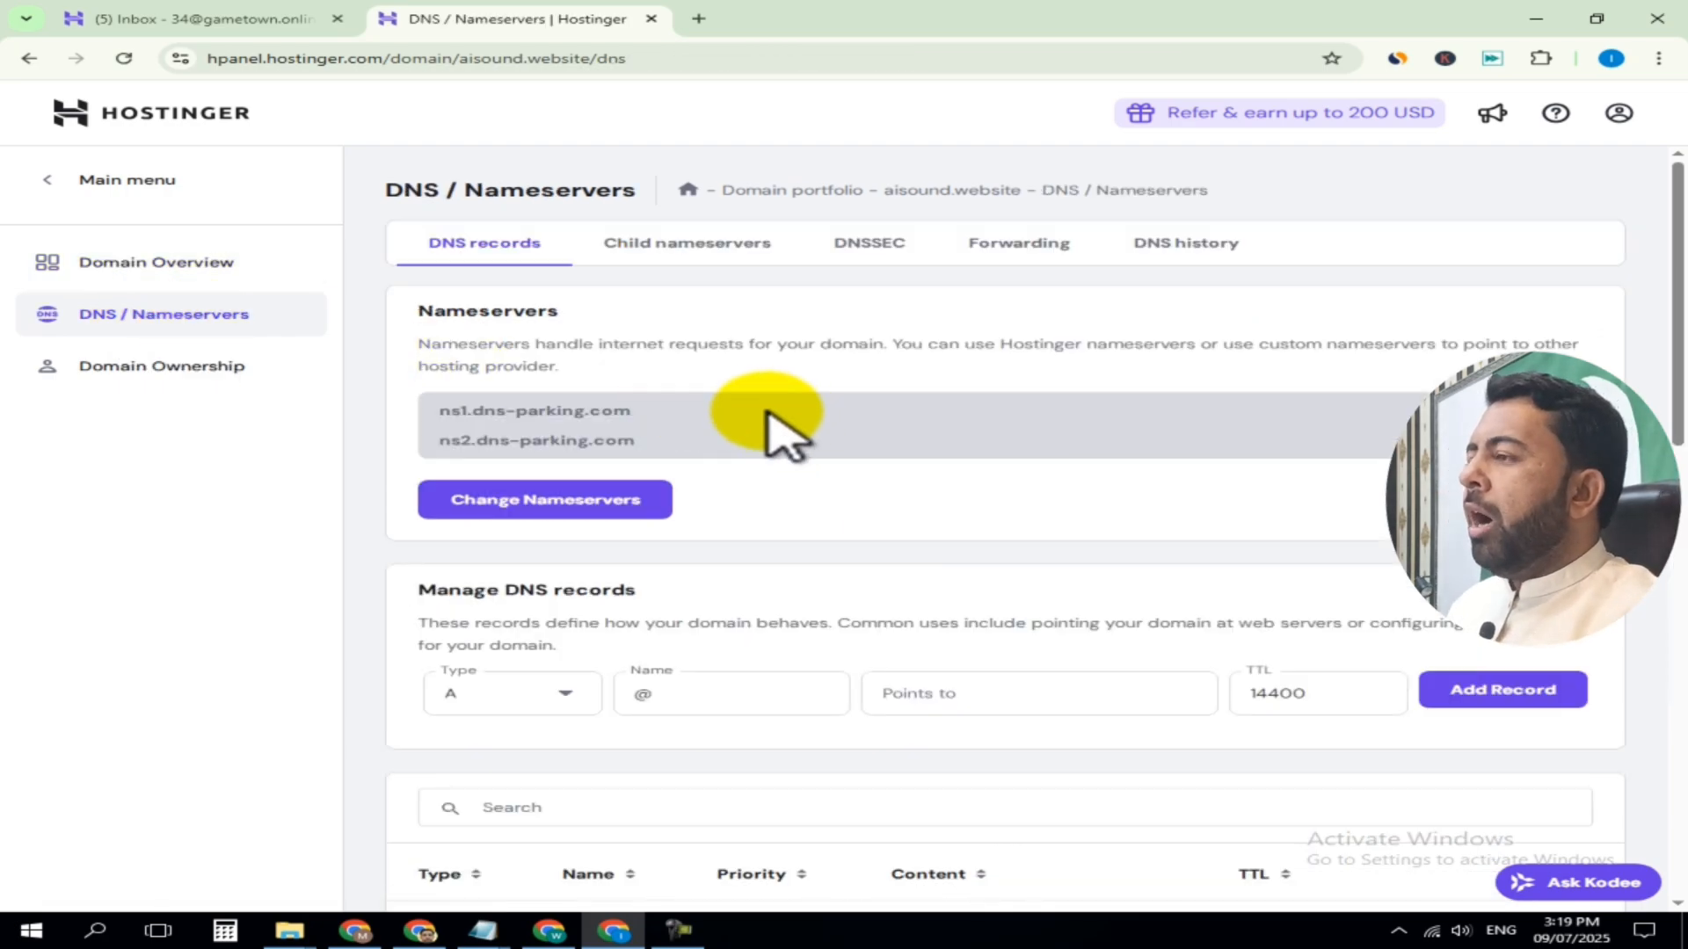
# Delete the existing A records named @ and www from the aisound.website DNS records
pyautogui.scroll(-3, 813, 475)
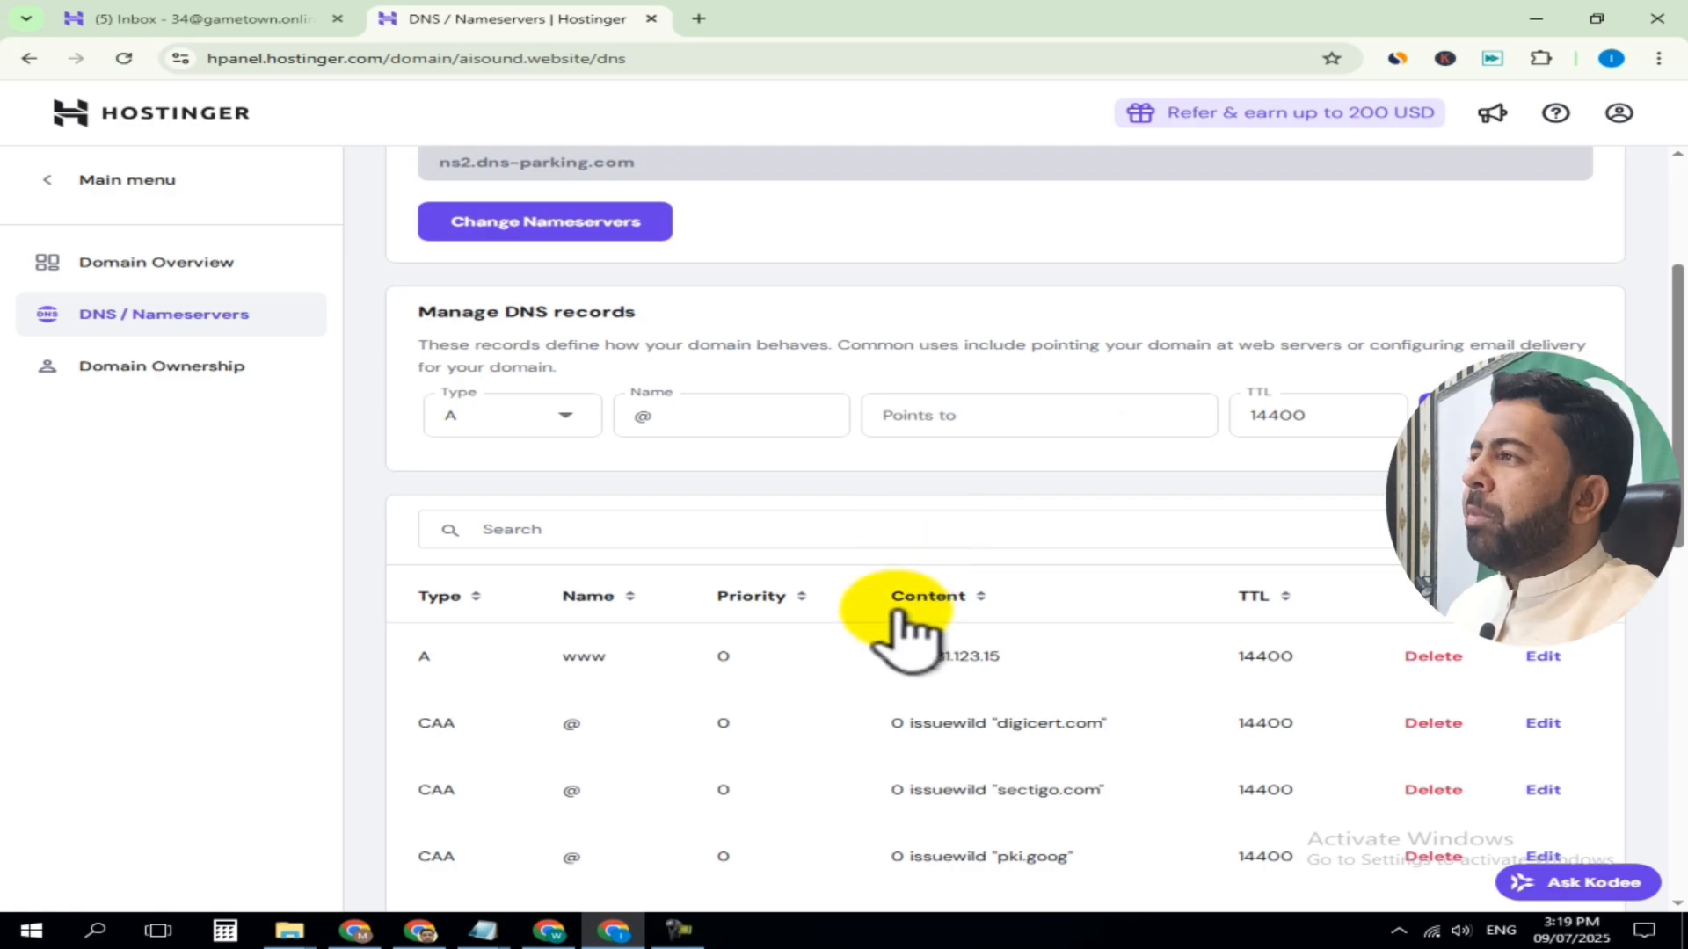
pyautogui.scroll(-1, 905, 605)
pyautogui.scroll(3, 909, 615)
pyautogui.scroll(-4, 788, 522)
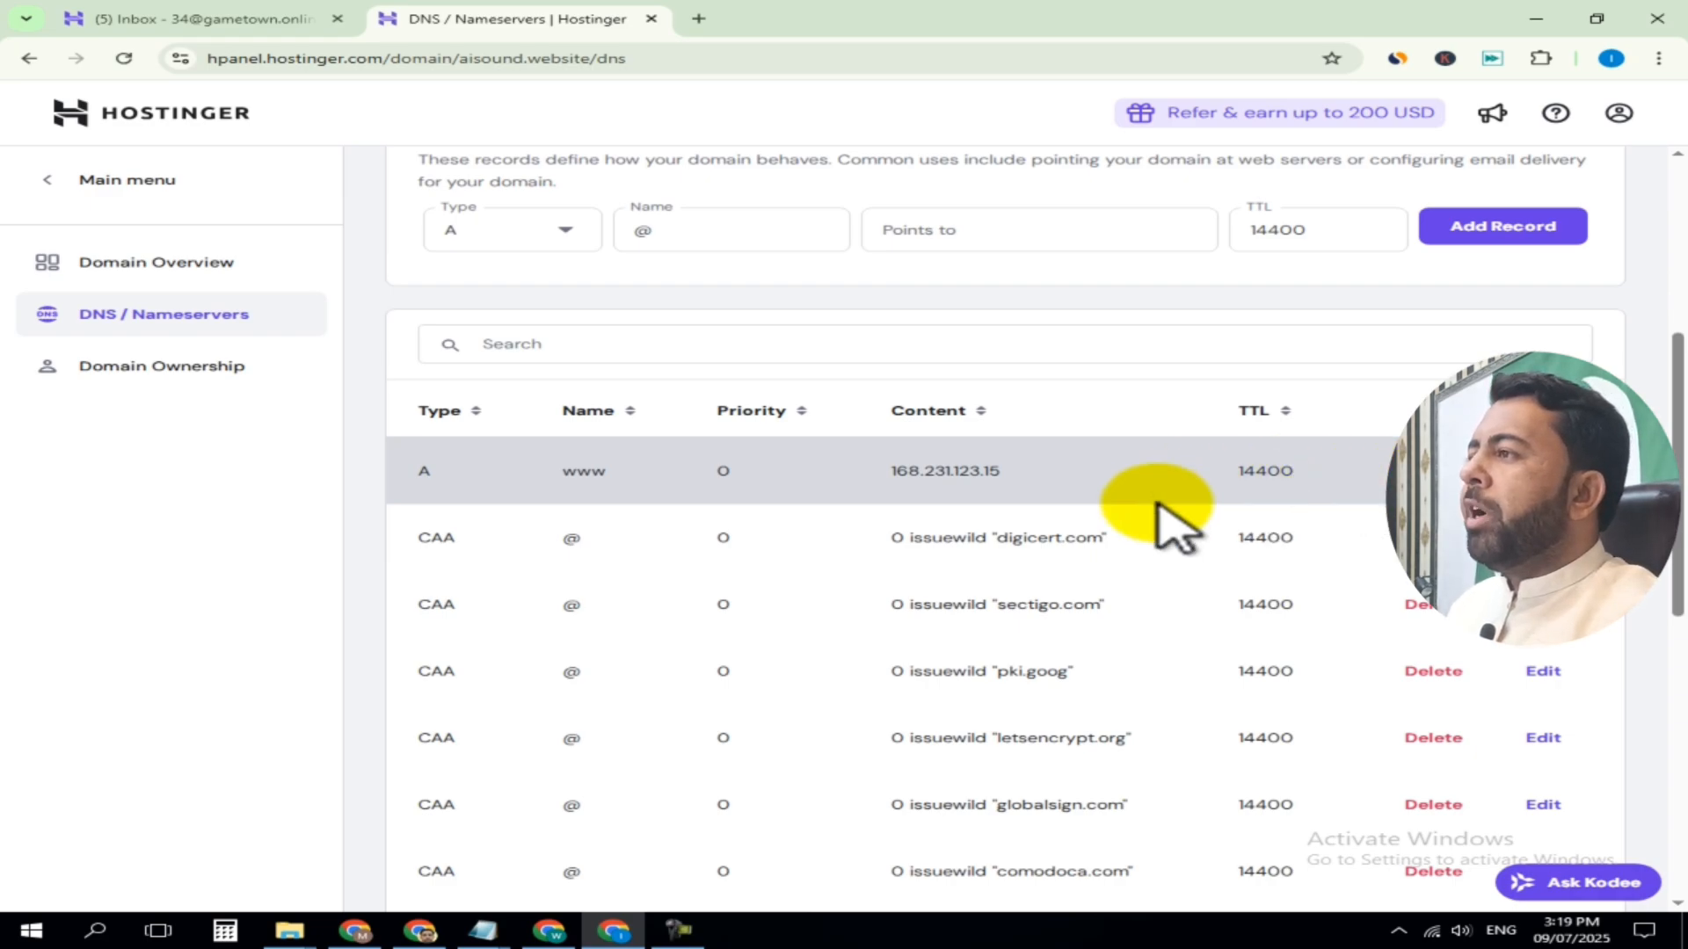
pyautogui.scroll(-4, 565, 563)
pyautogui.scroll(-3, 565, 576)
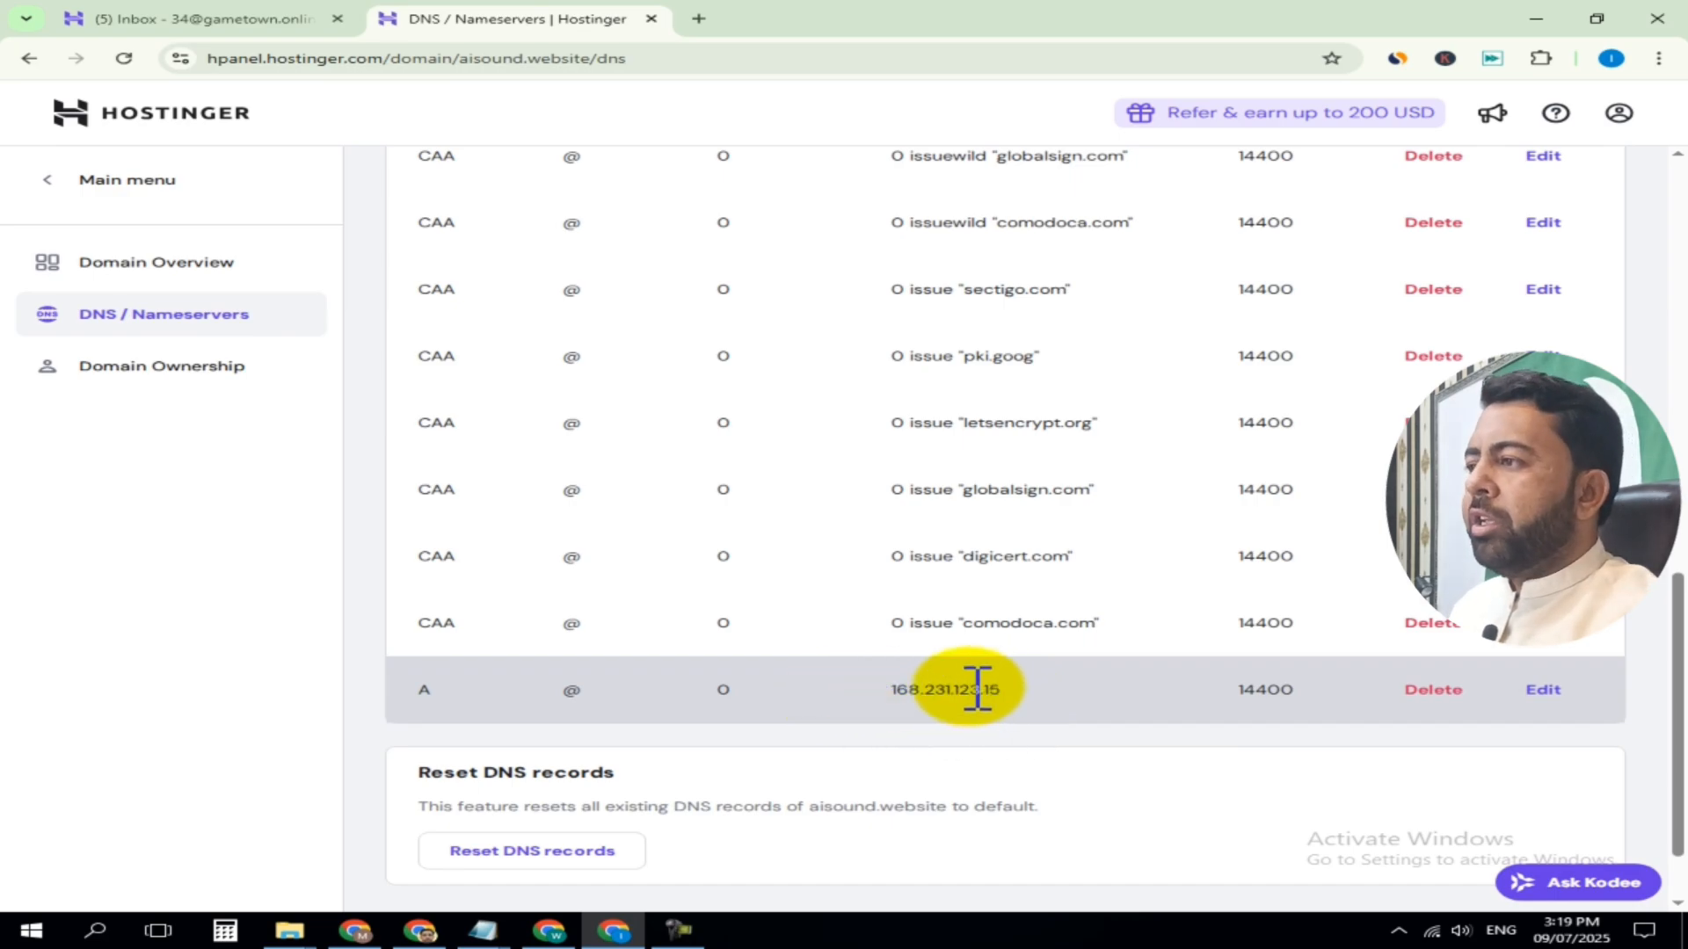
pyautogui.click(1432, 687)
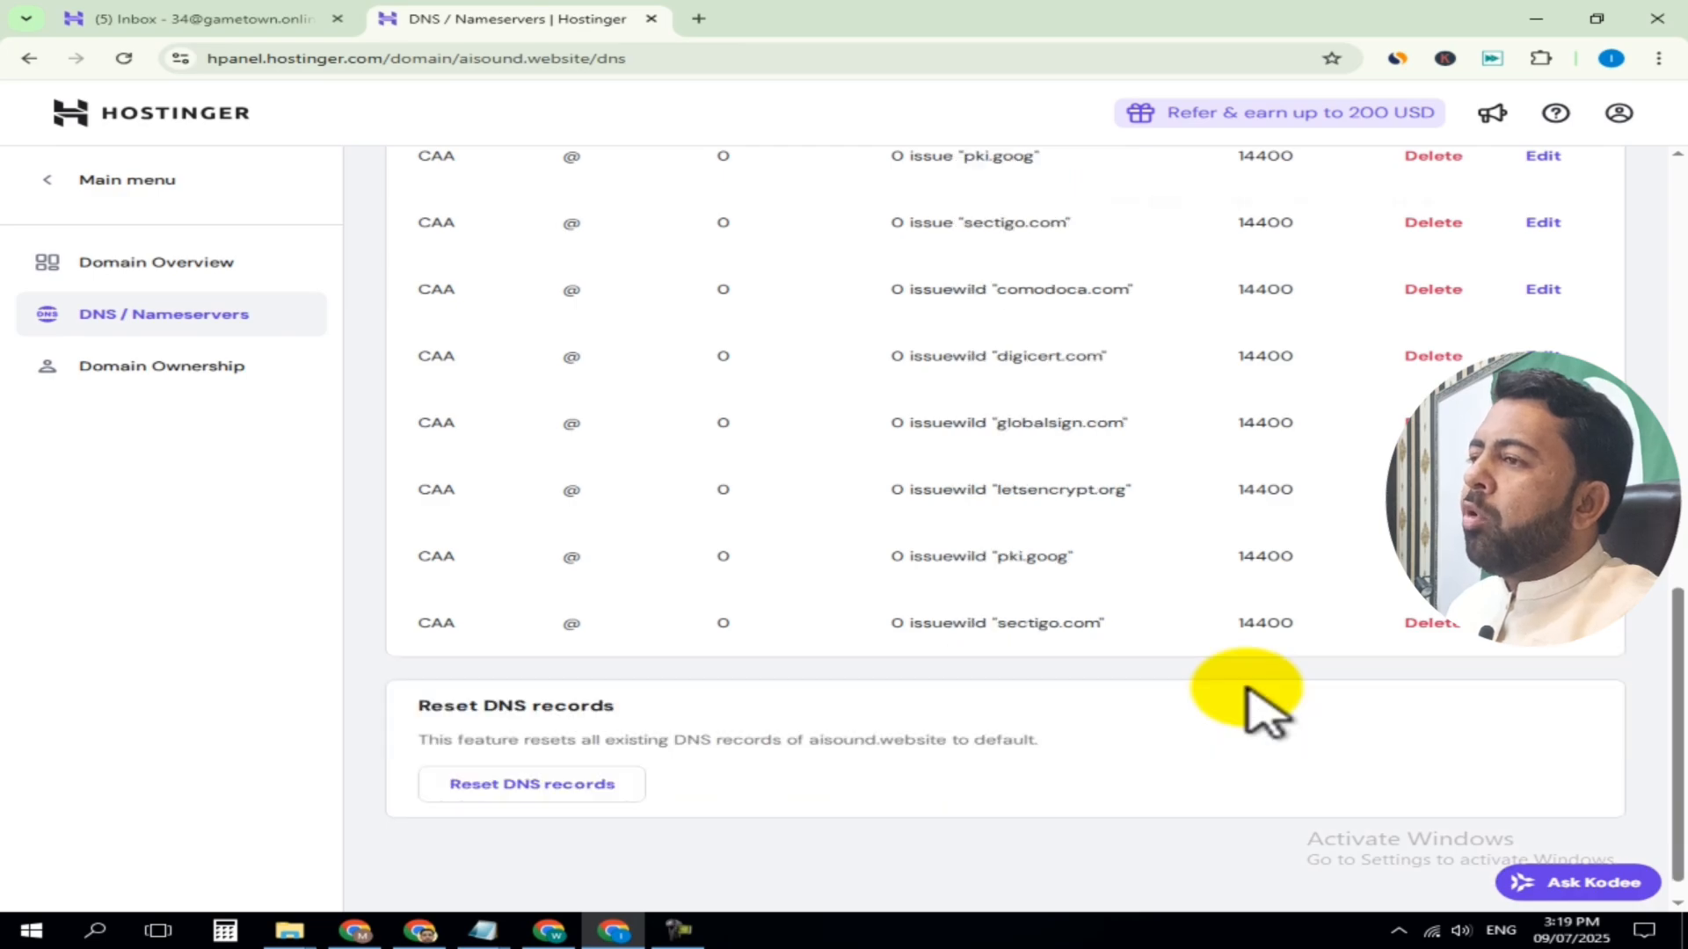
pyautogui.scroll(6, 697, 508)
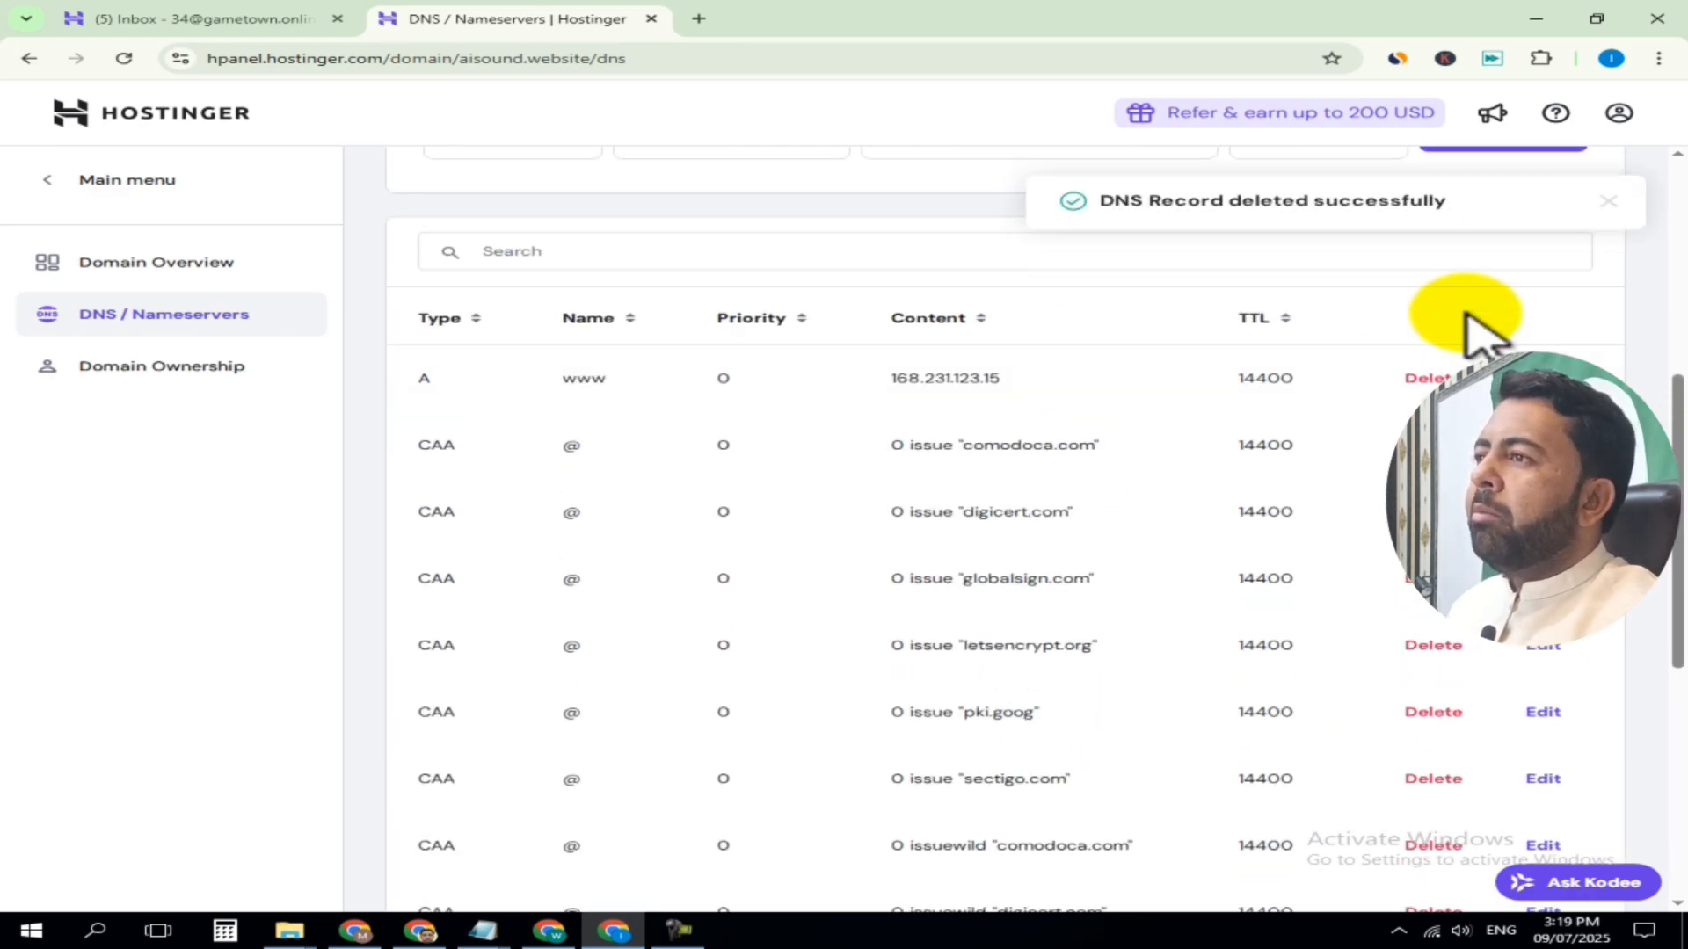
pyautogui.click(1420, 377)
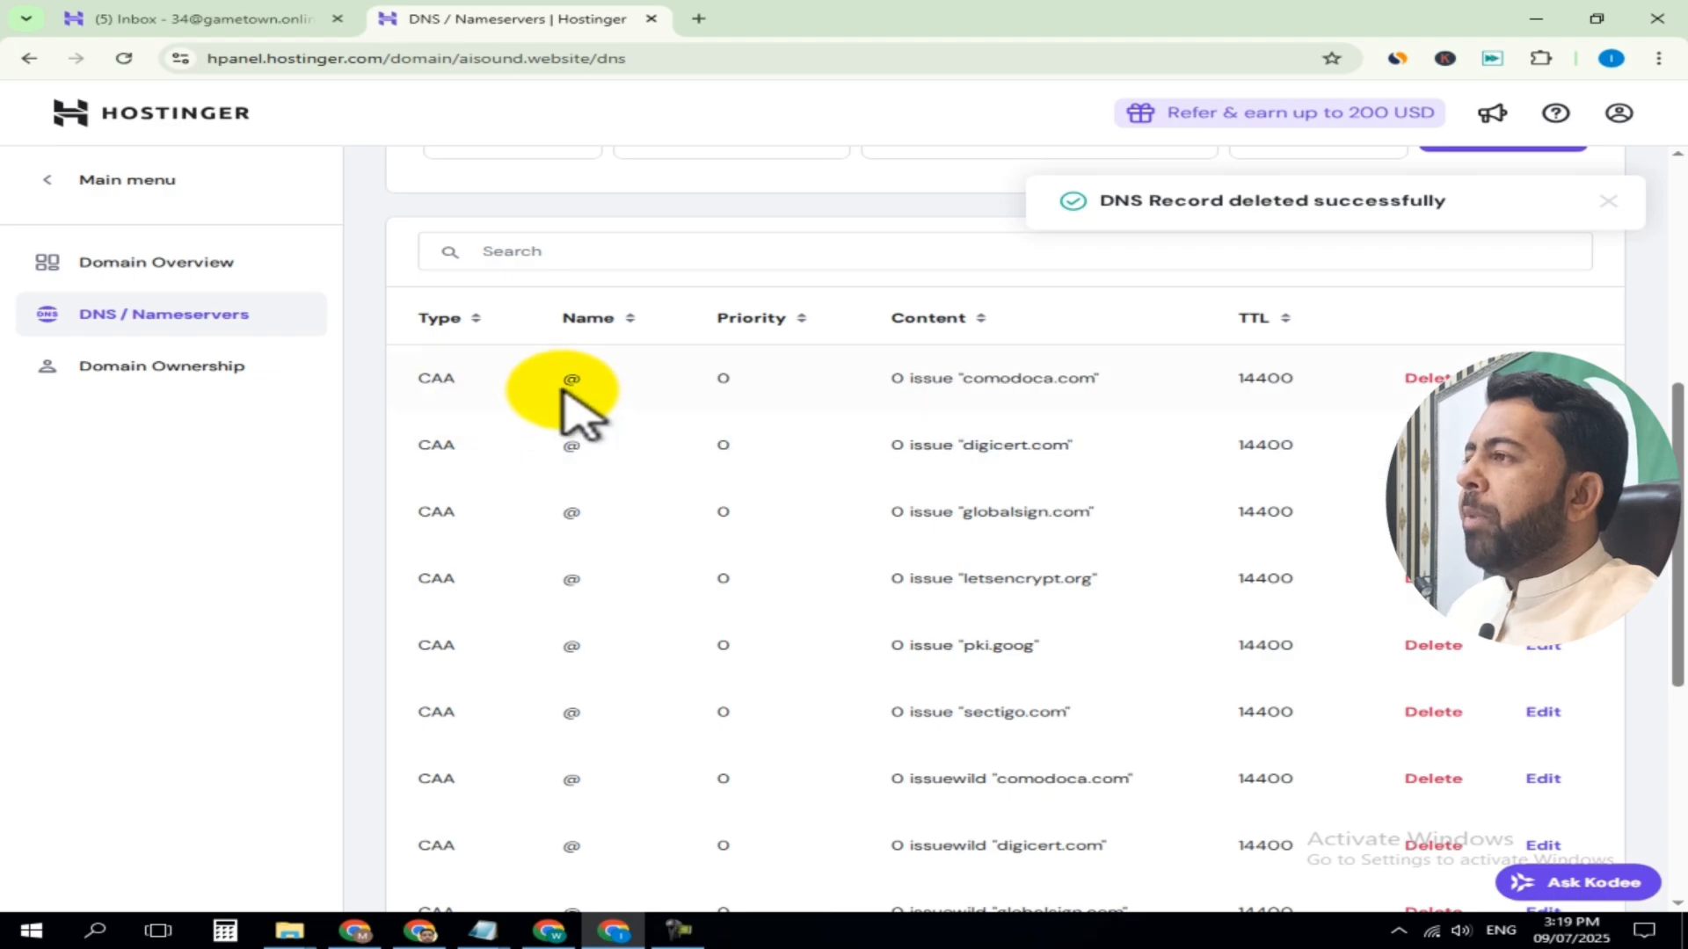
# Check the remaining DNS records and view the Error.png screenshot in Photos for the www record error
pyautogui.scroll(-1, 585, 508)
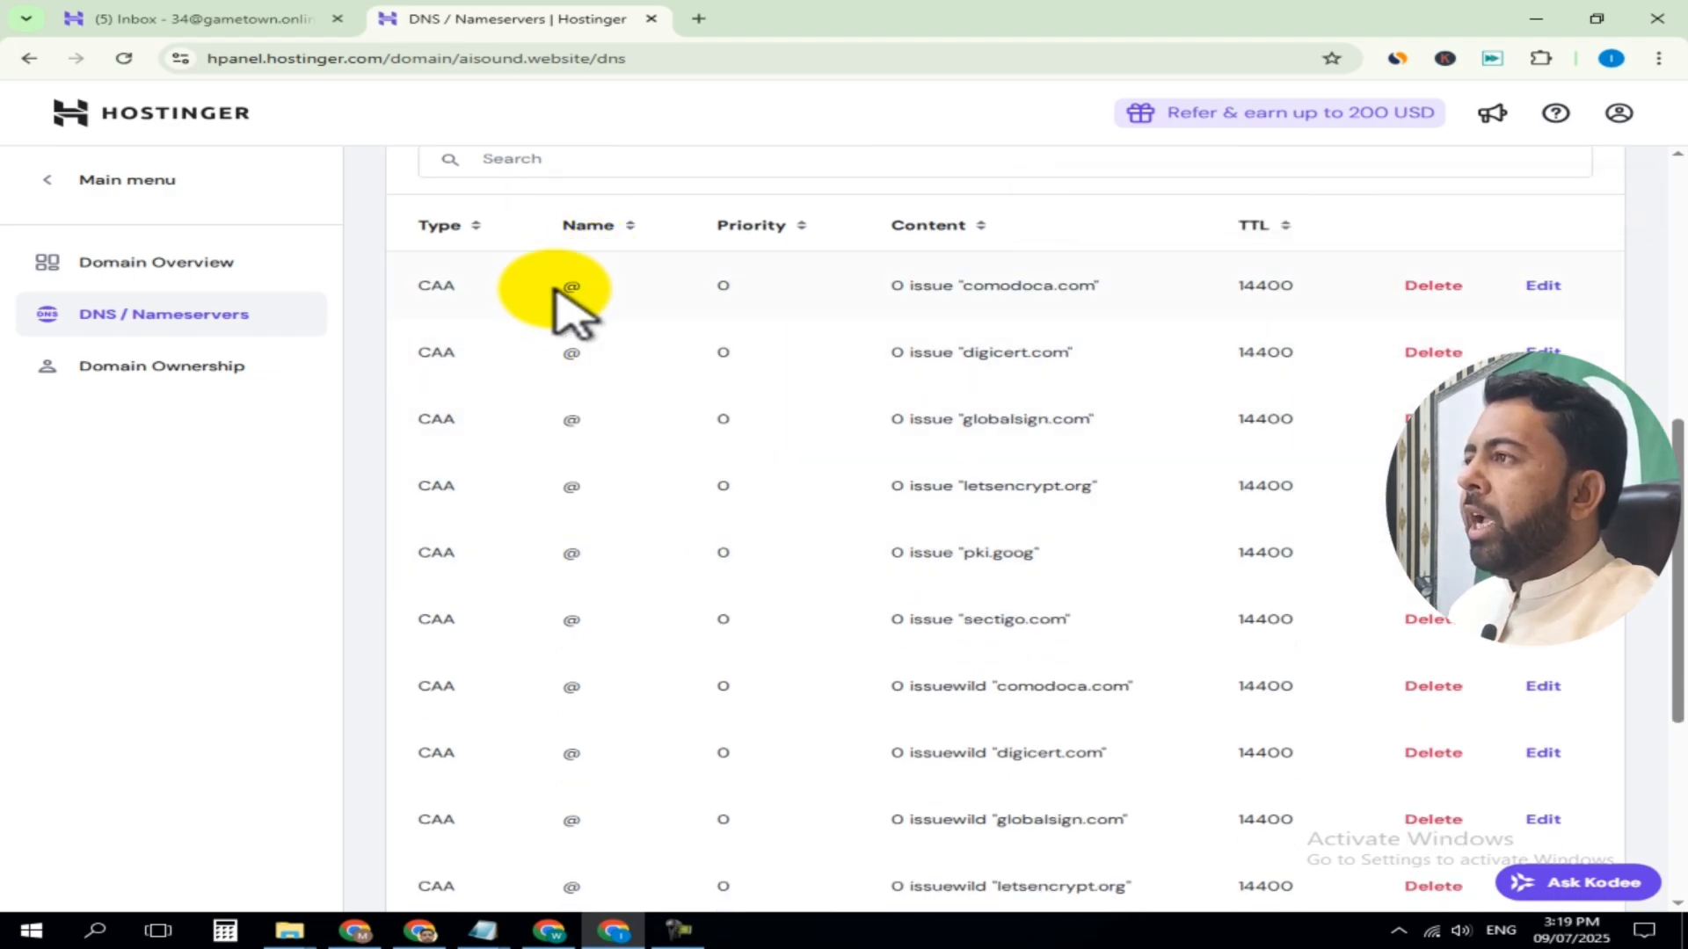
pyautogui.scroll(-3, 563, 677)
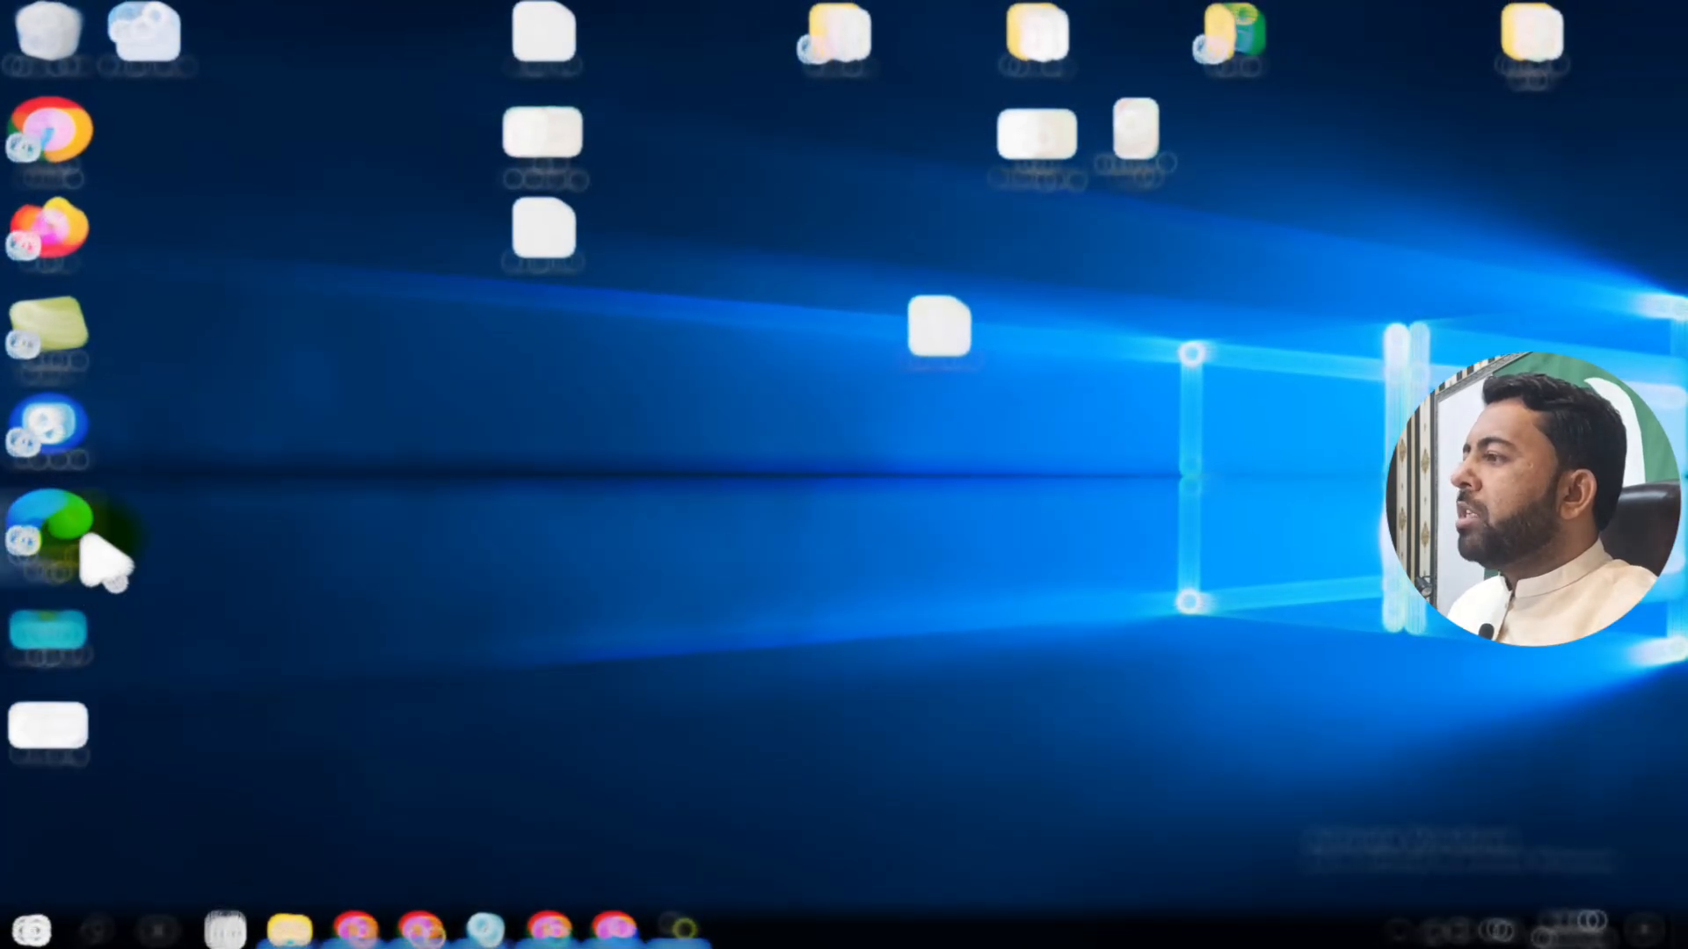
pyautogui.doubleClick(49, 728)
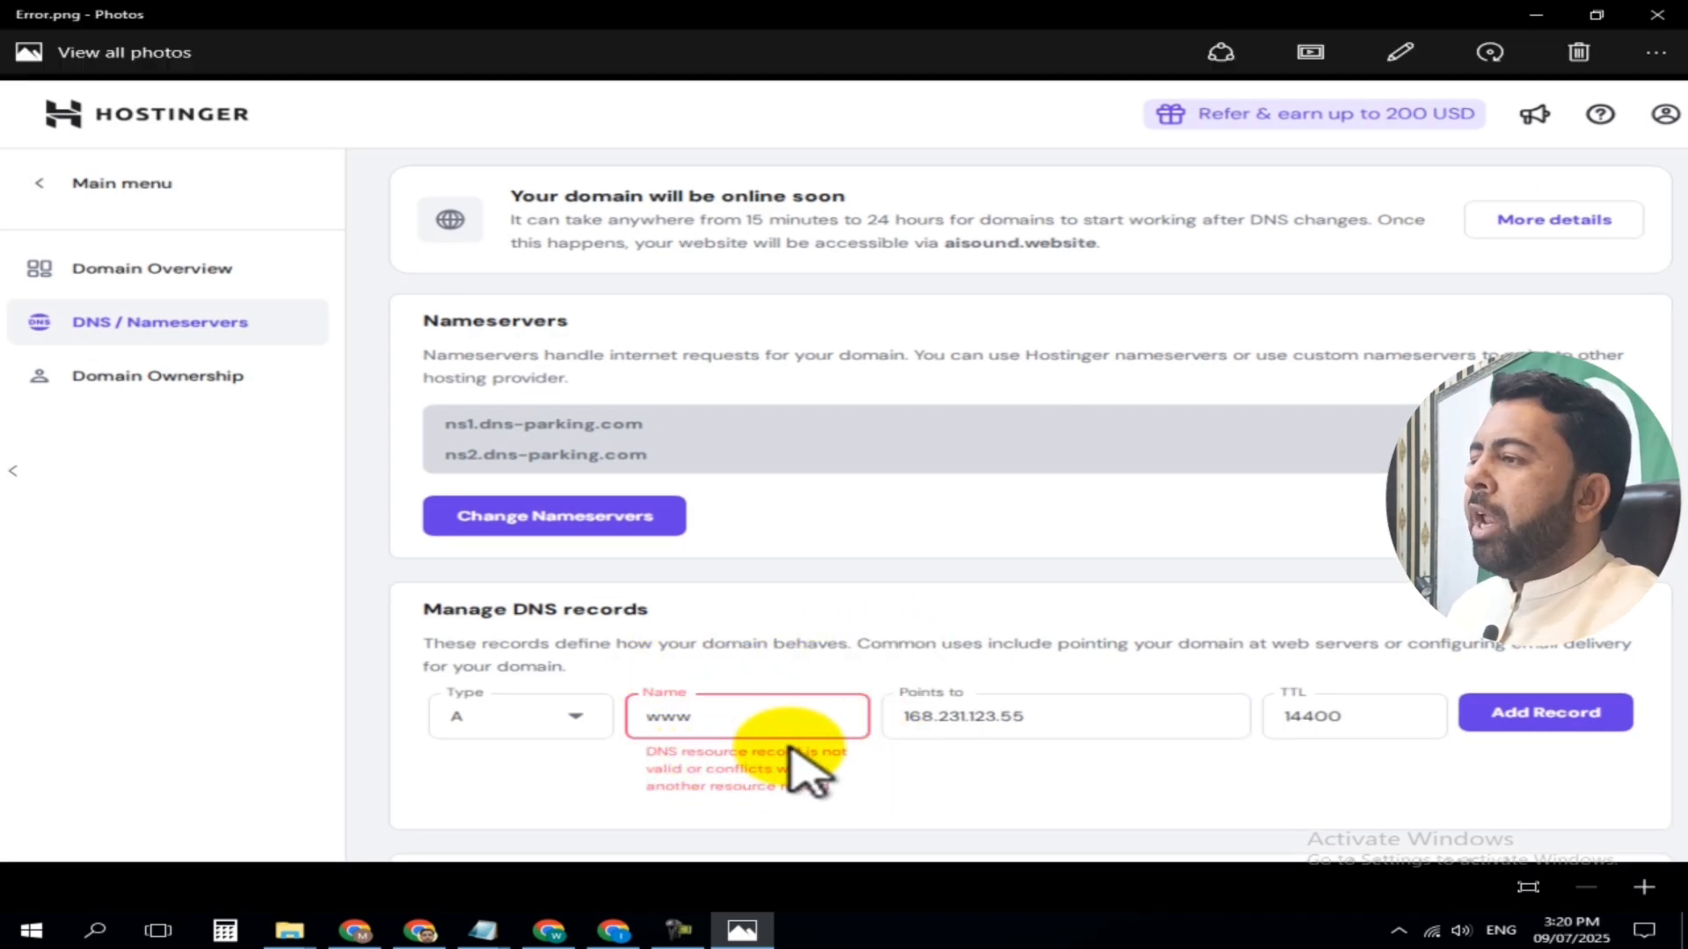
pyautogui.click(613, 932)
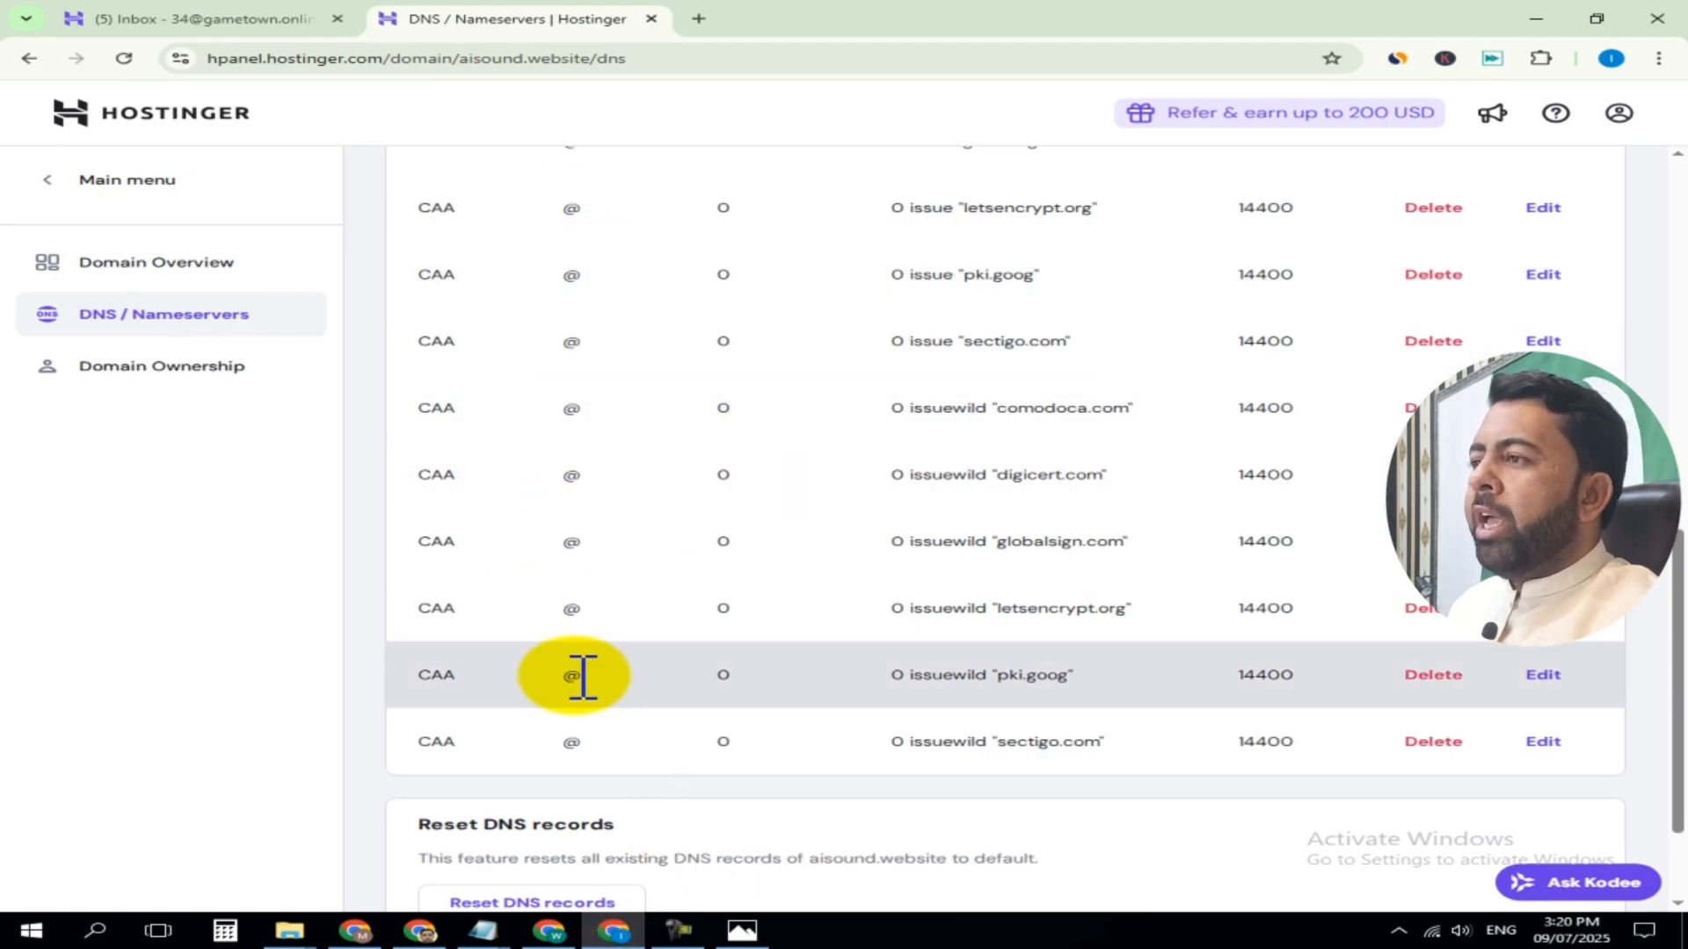
# Add an A record named @ pointing to 168.231.123.15, copying the VPS IP from the server list in the other browser window
pyautogui.scroll(10, 591, 672)
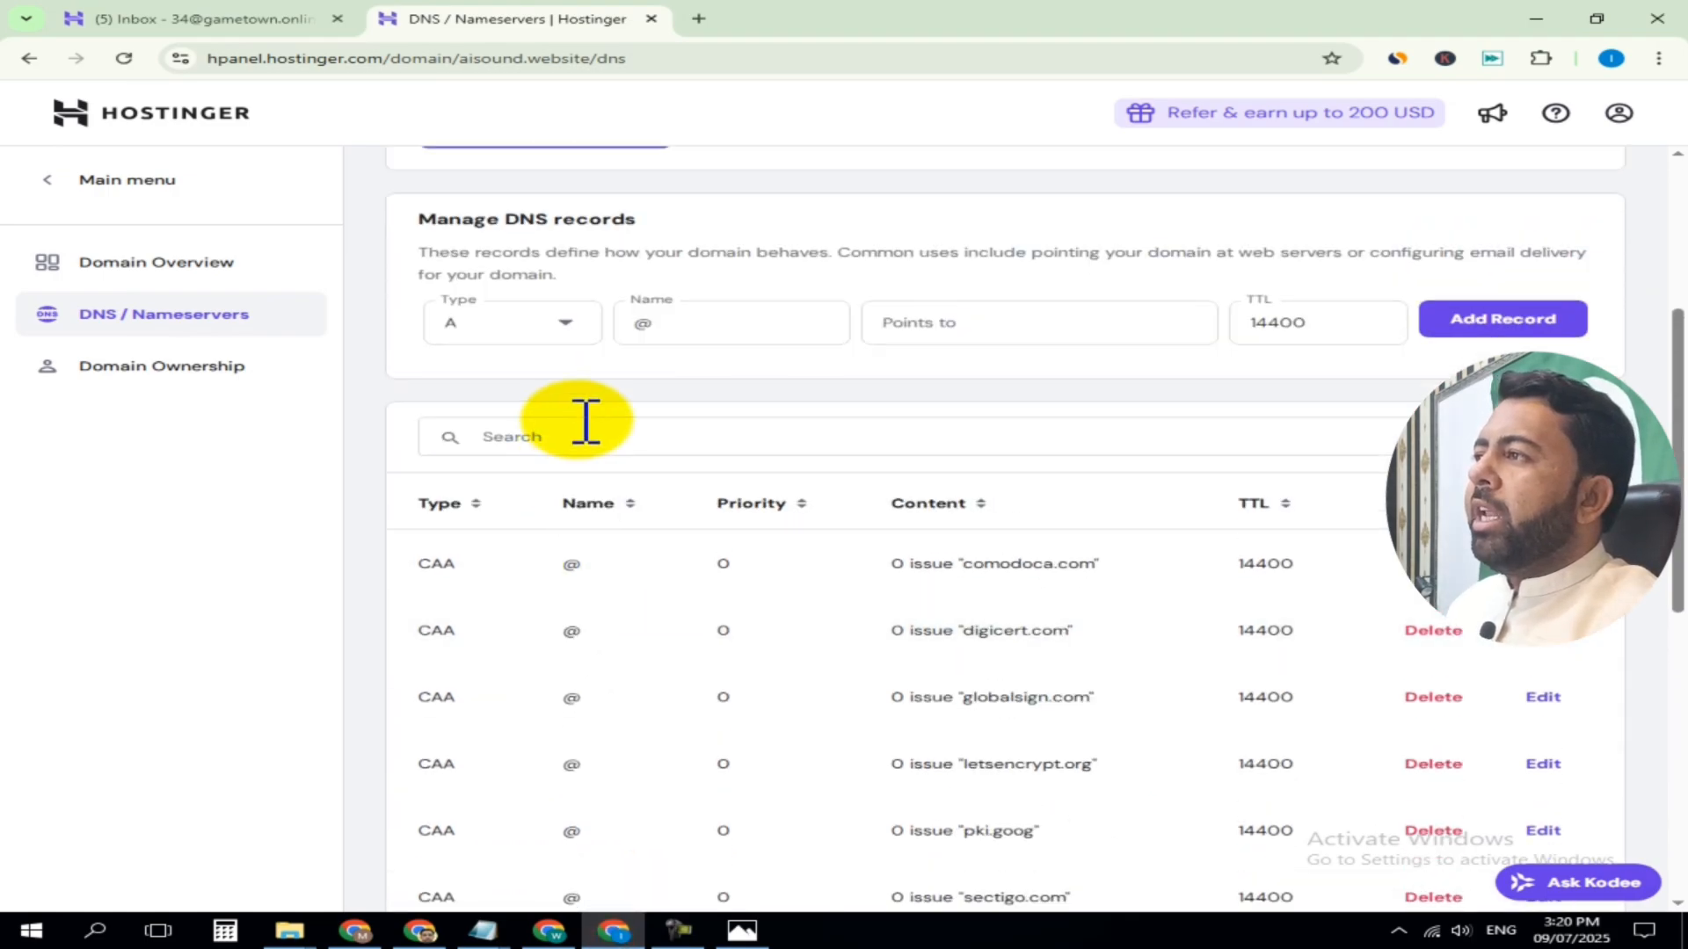
pyautogui.click(459, 325)
pyautogui.click(475, 377)
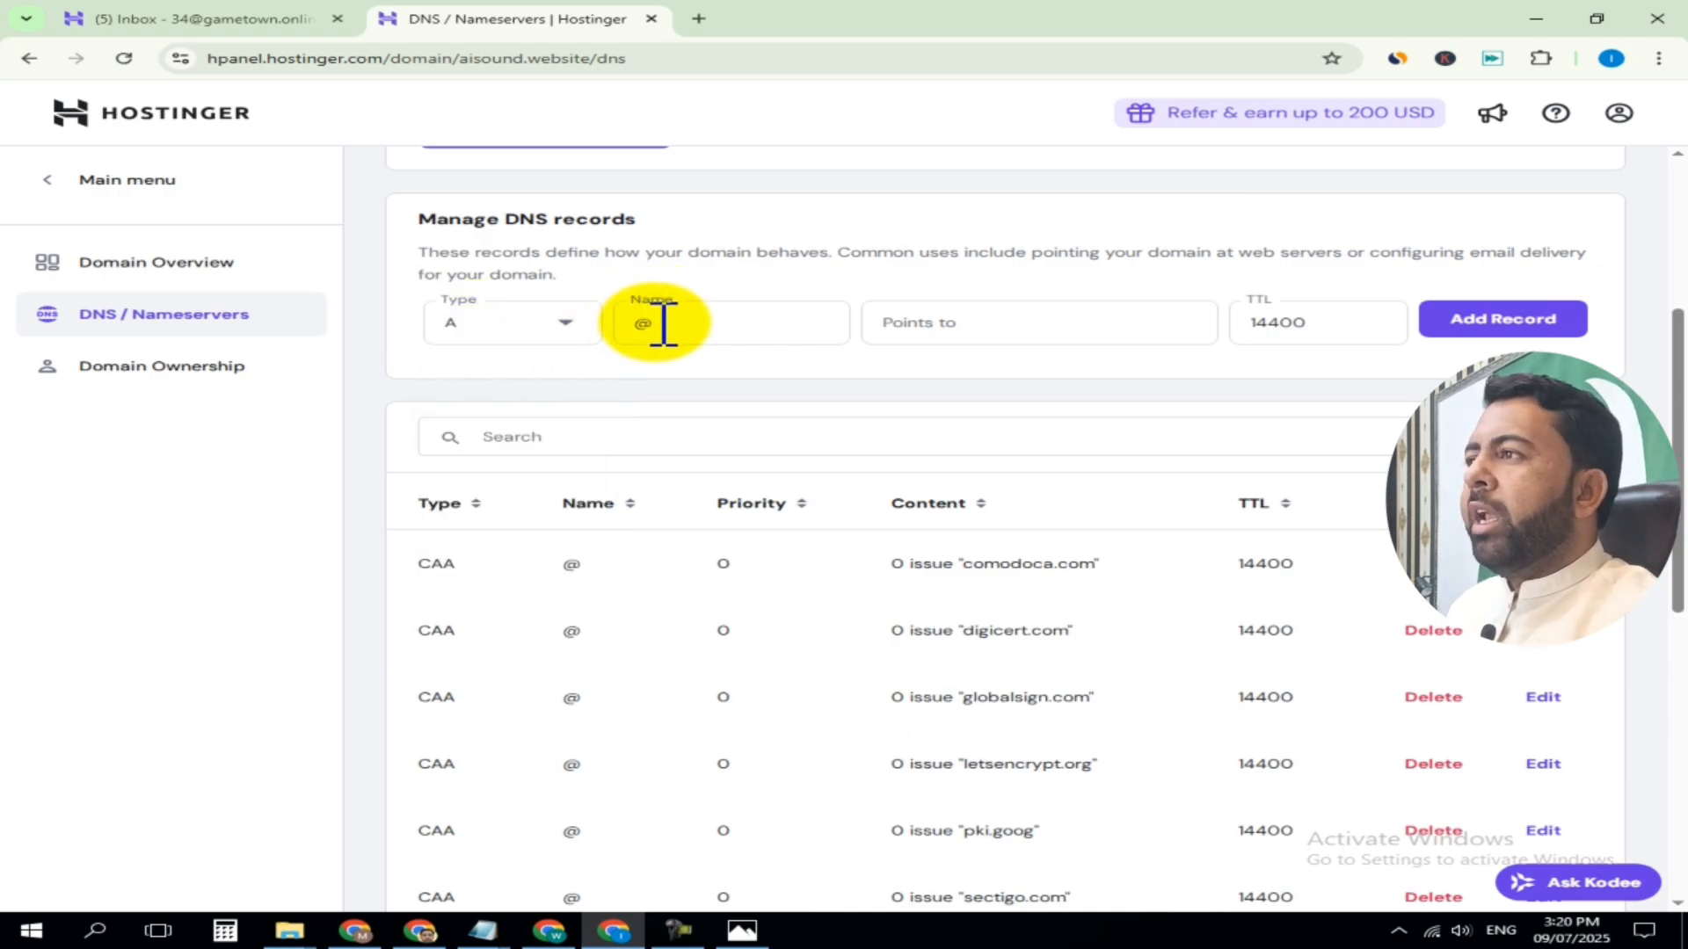
pyautogui.click(971, 327)
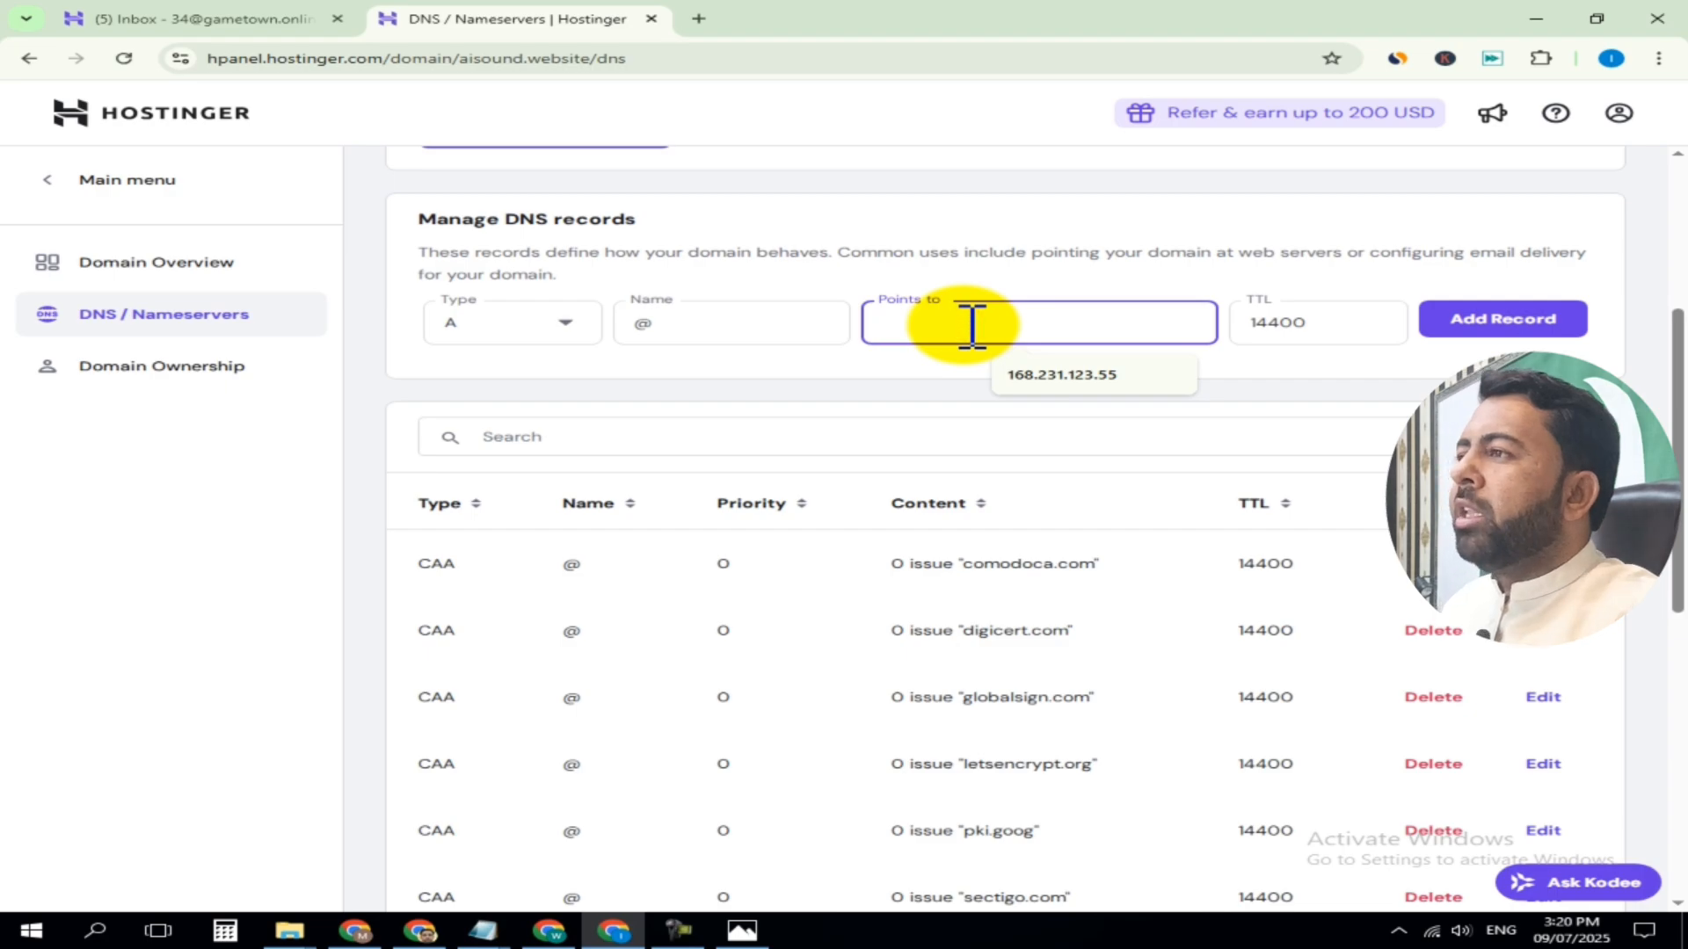
pyautogui.click(897, 396)
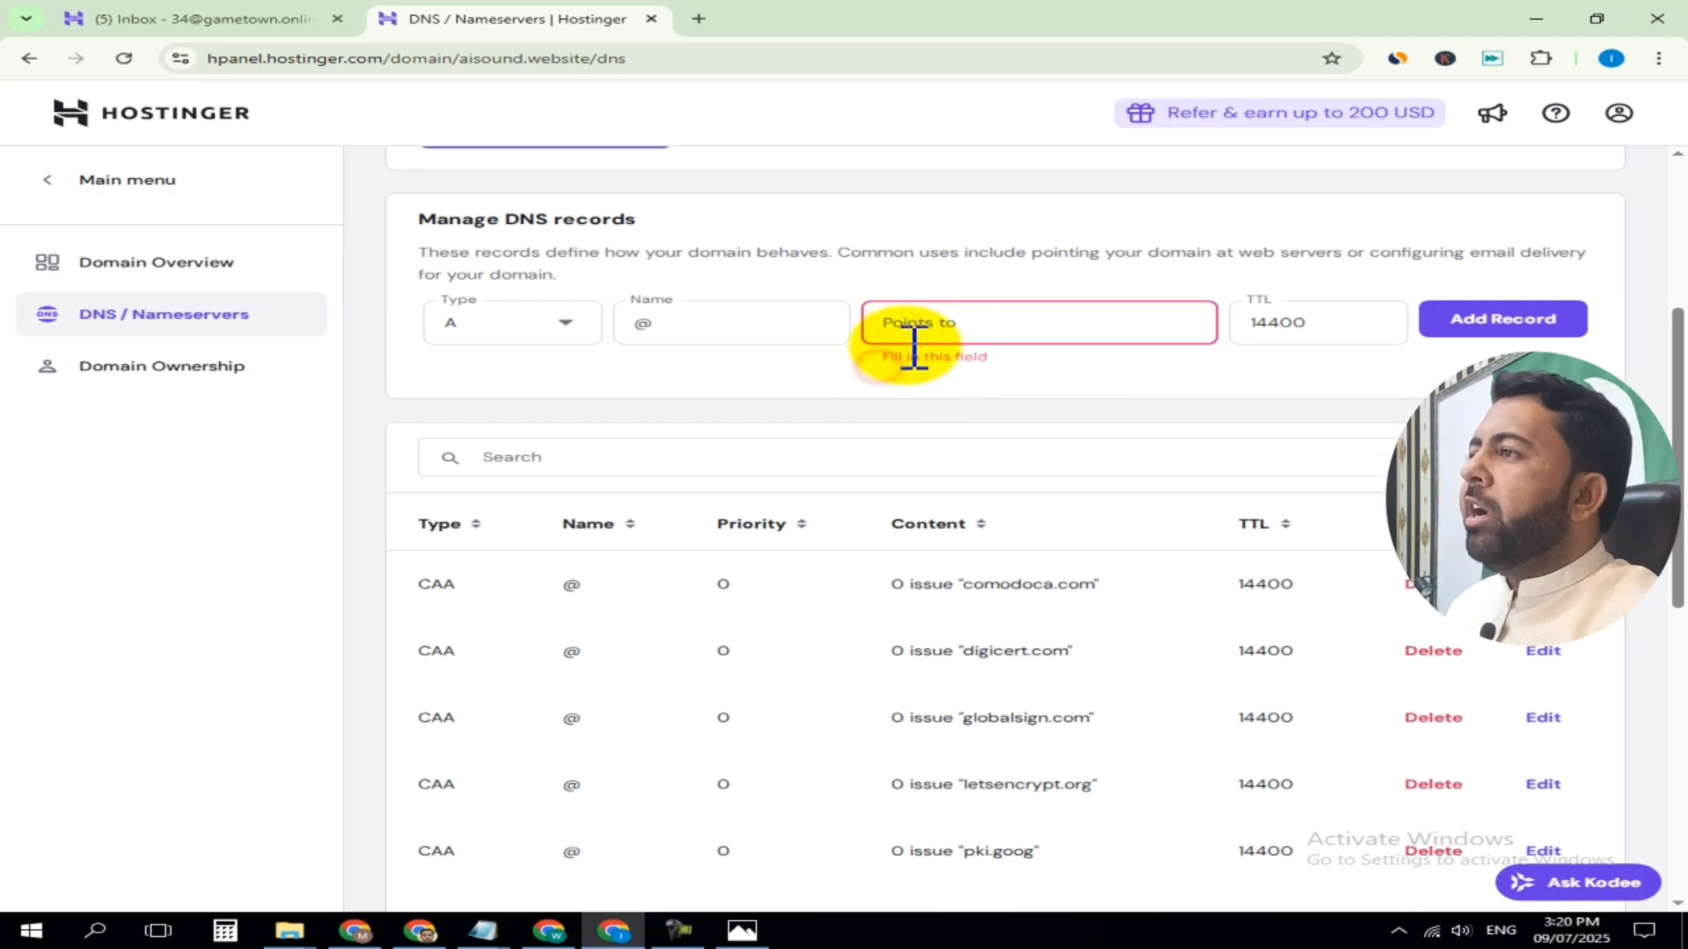
pyautogui.click(914, 343)
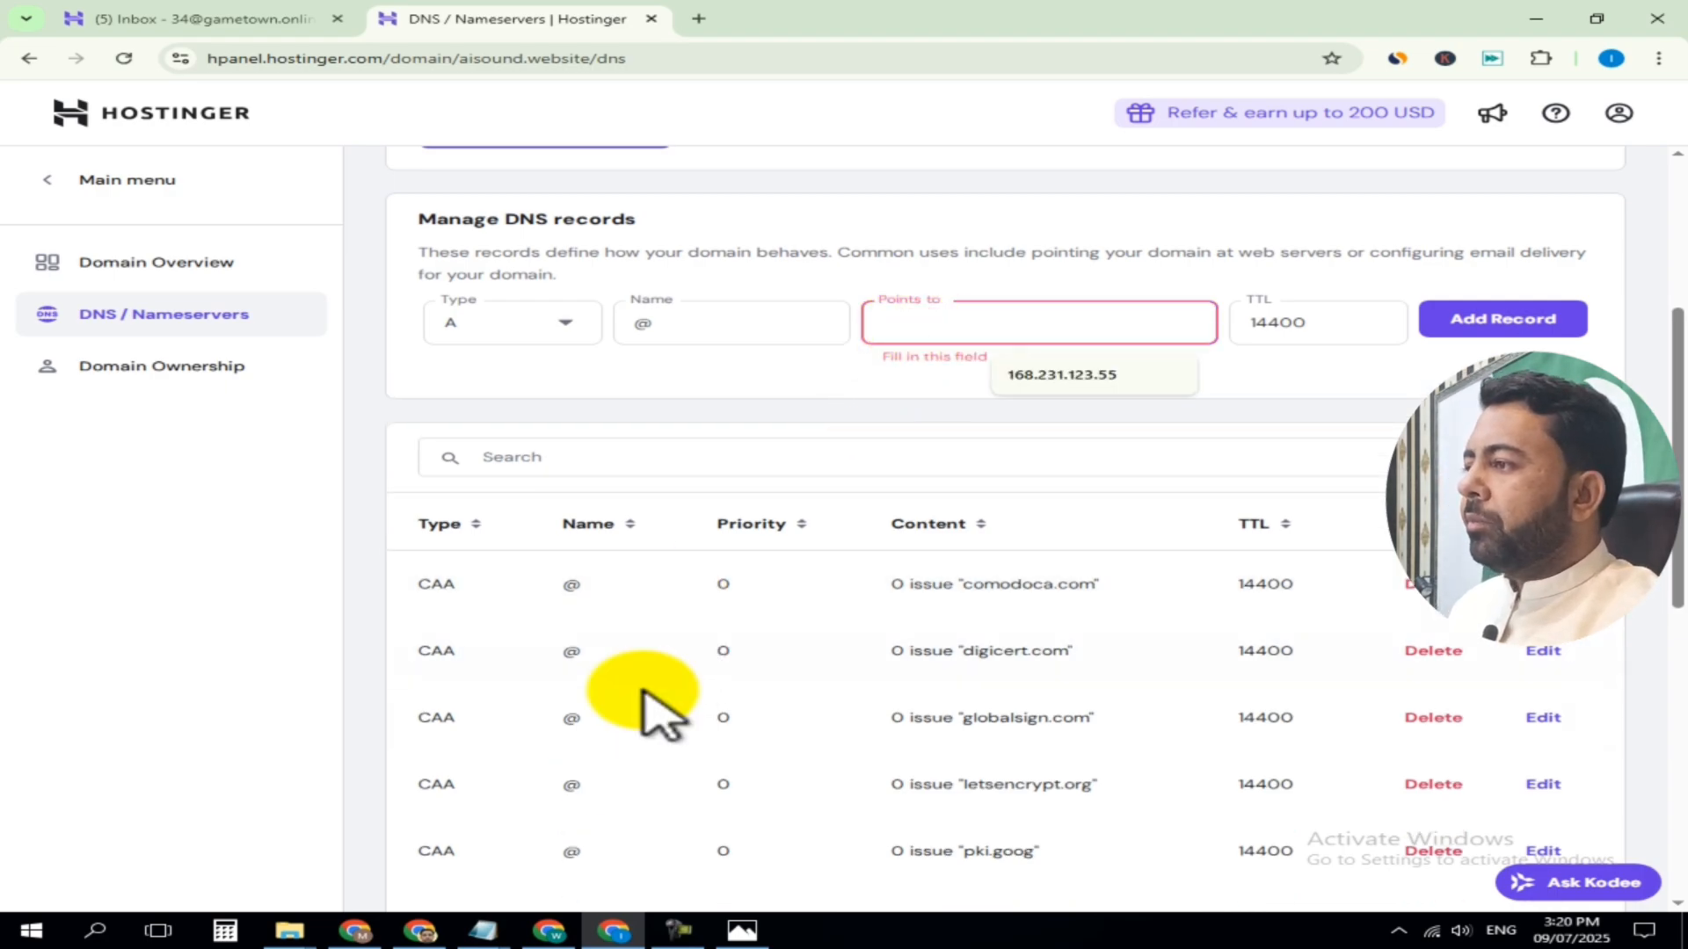
pyautogui.click(552, 933)
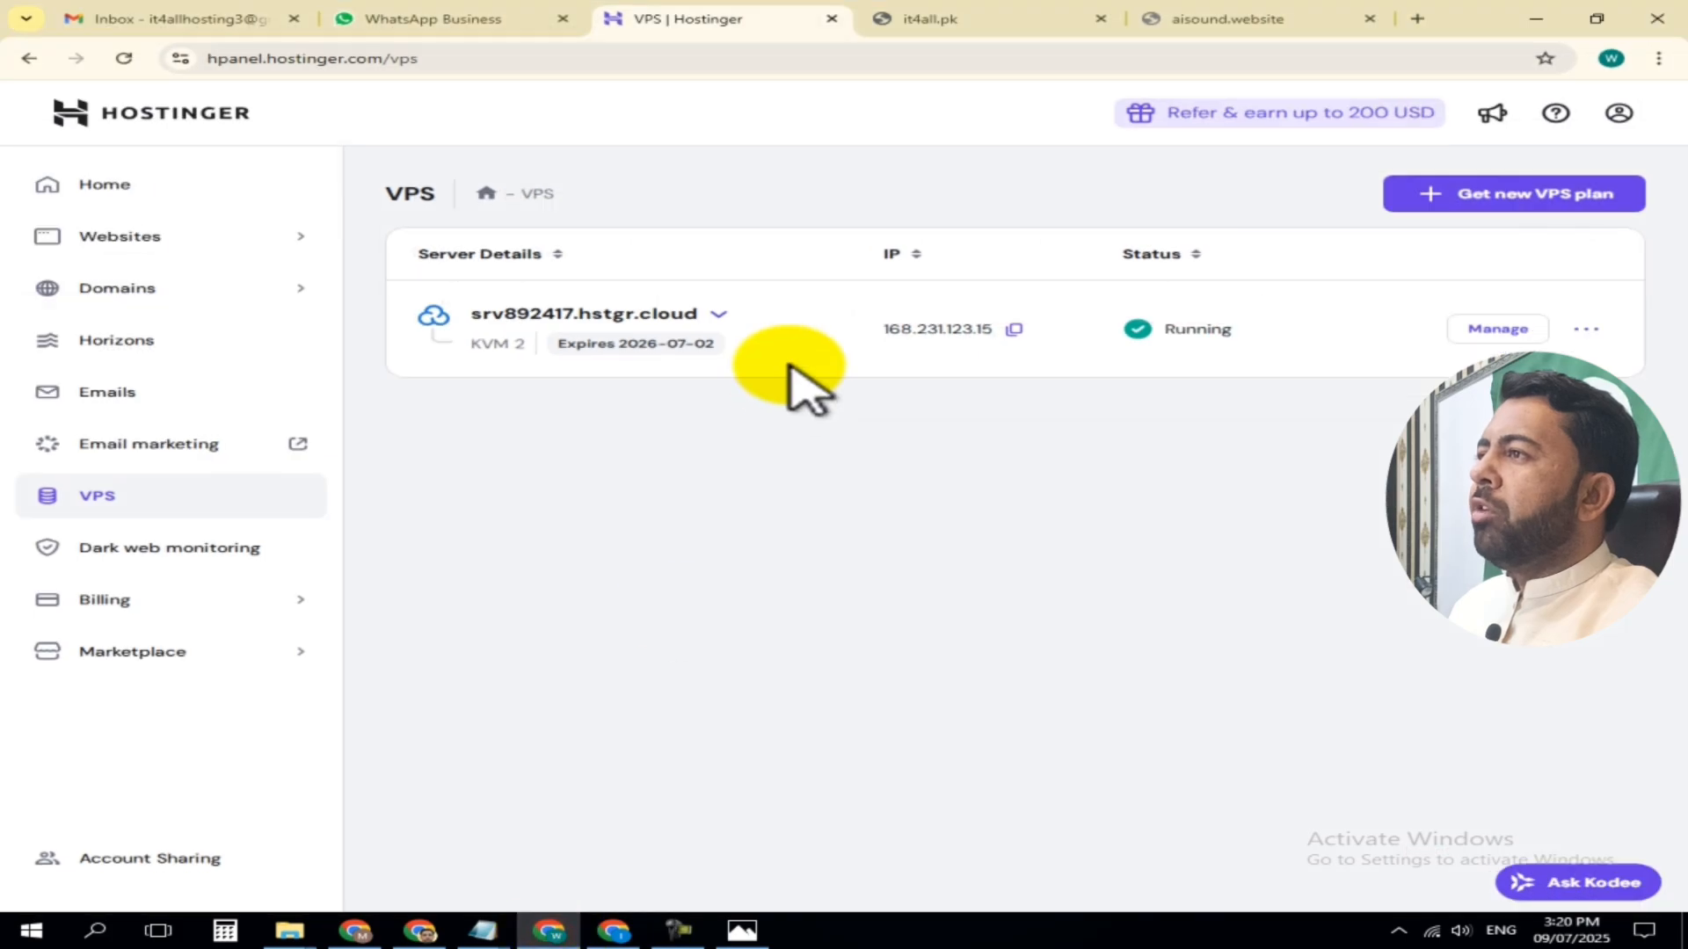
pyautogui.click(1016, 330)
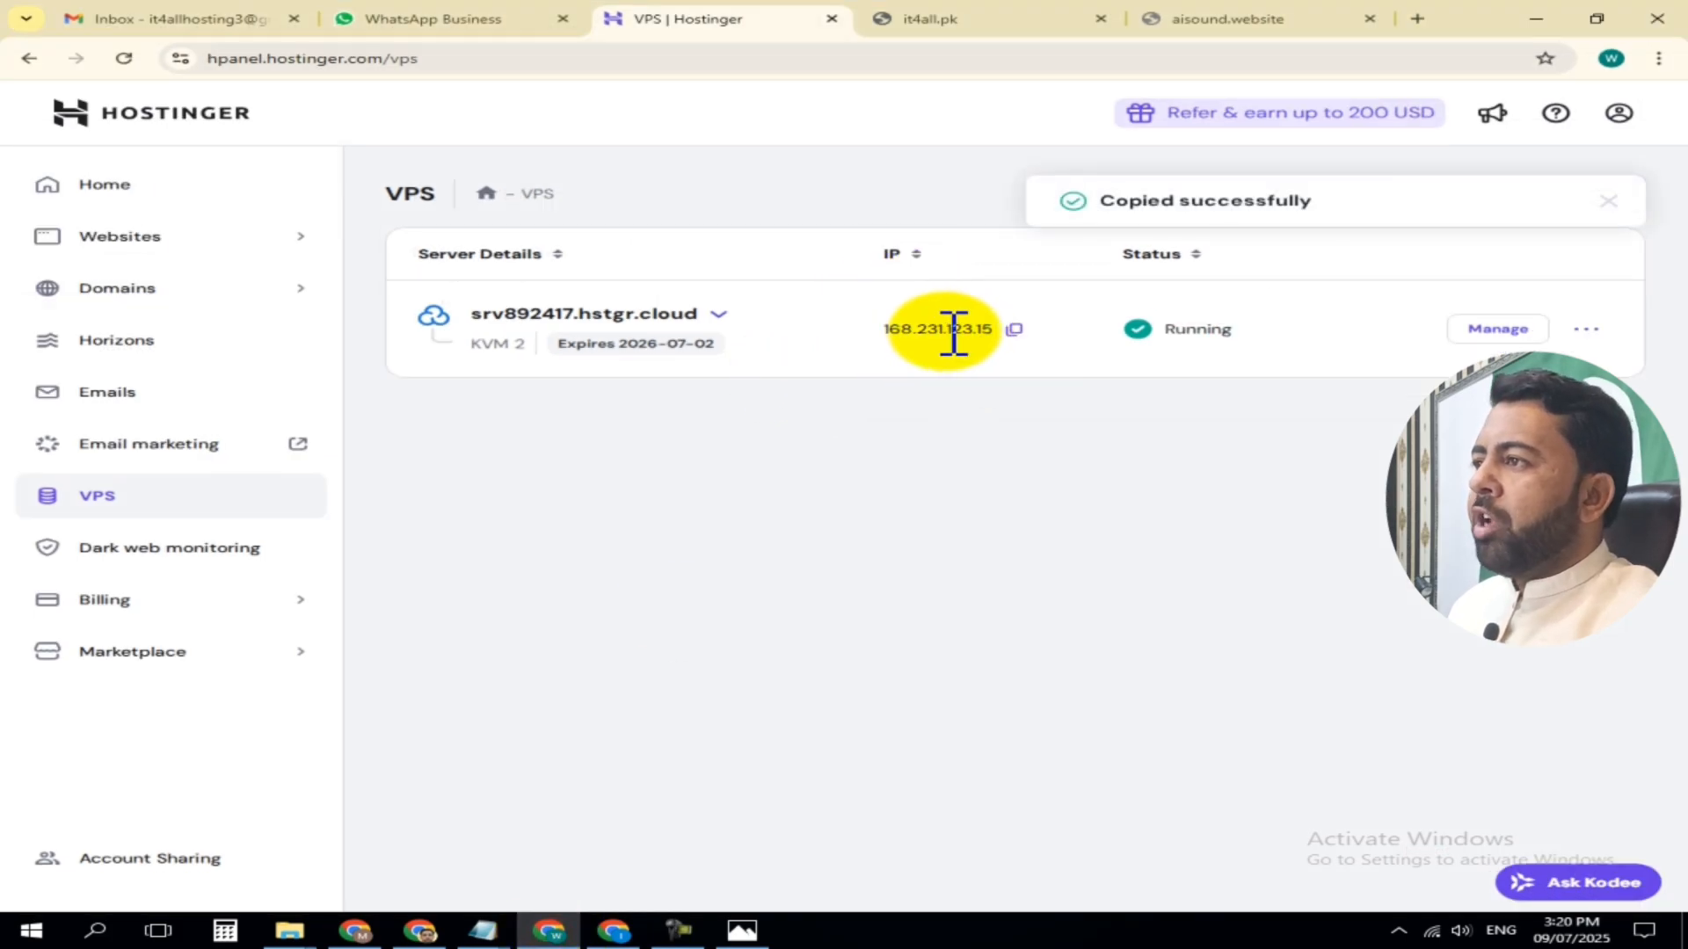
pyautogui.click(614, 930)
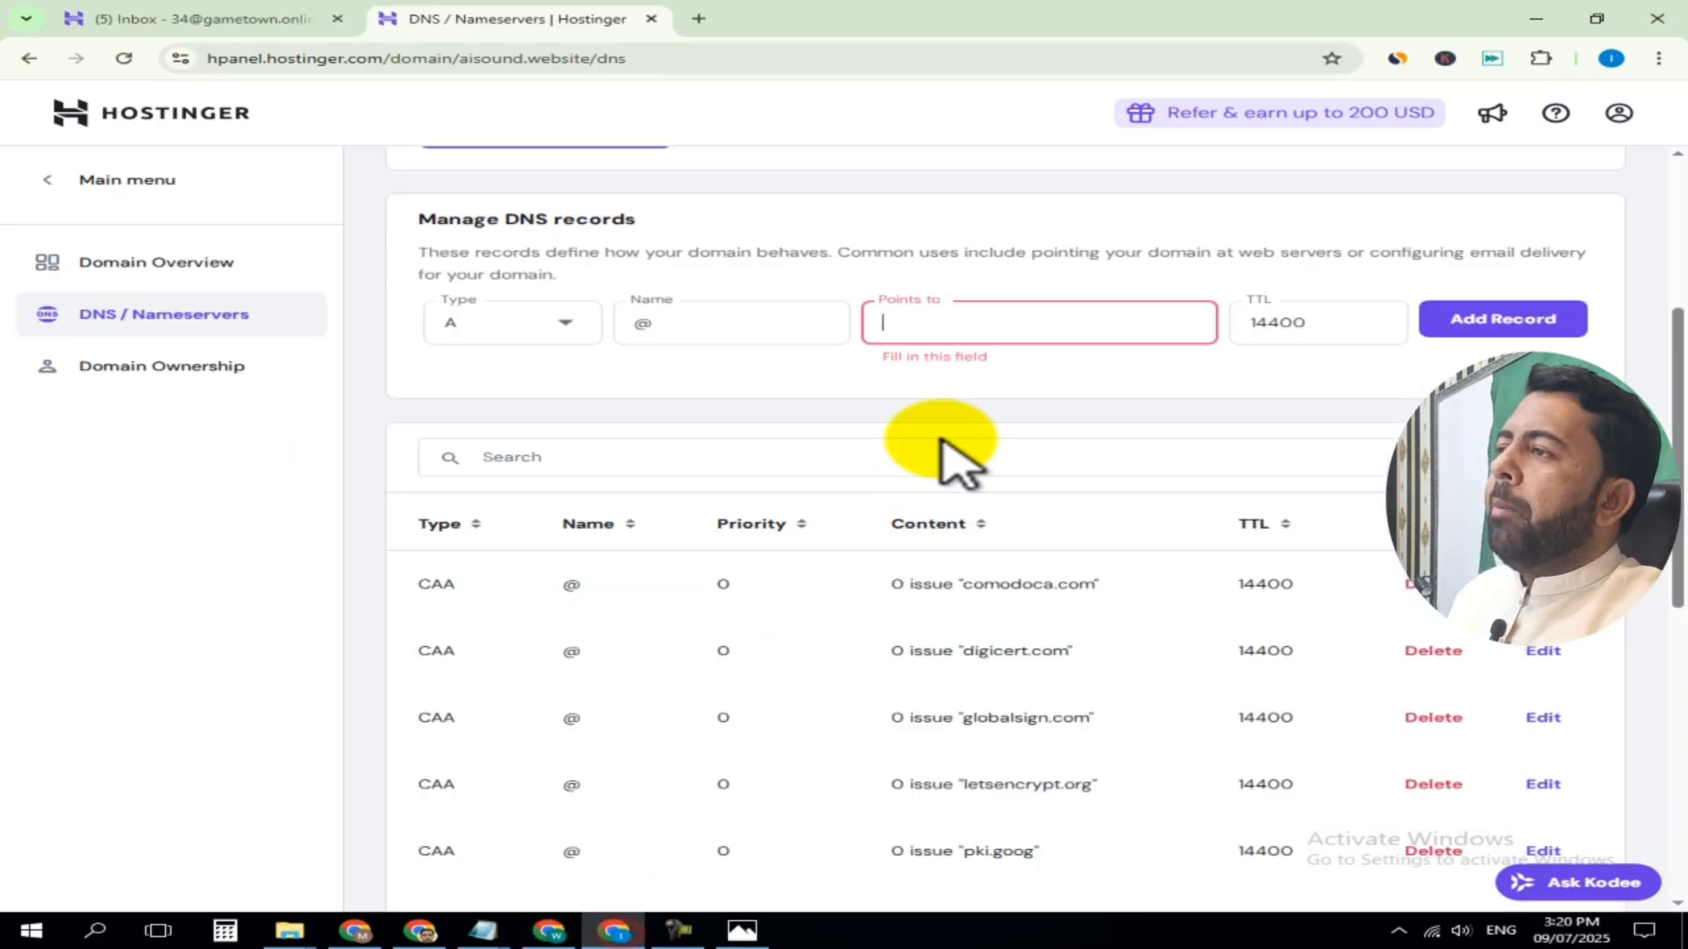
pyautogui.hotkey('ctrl', 'v')
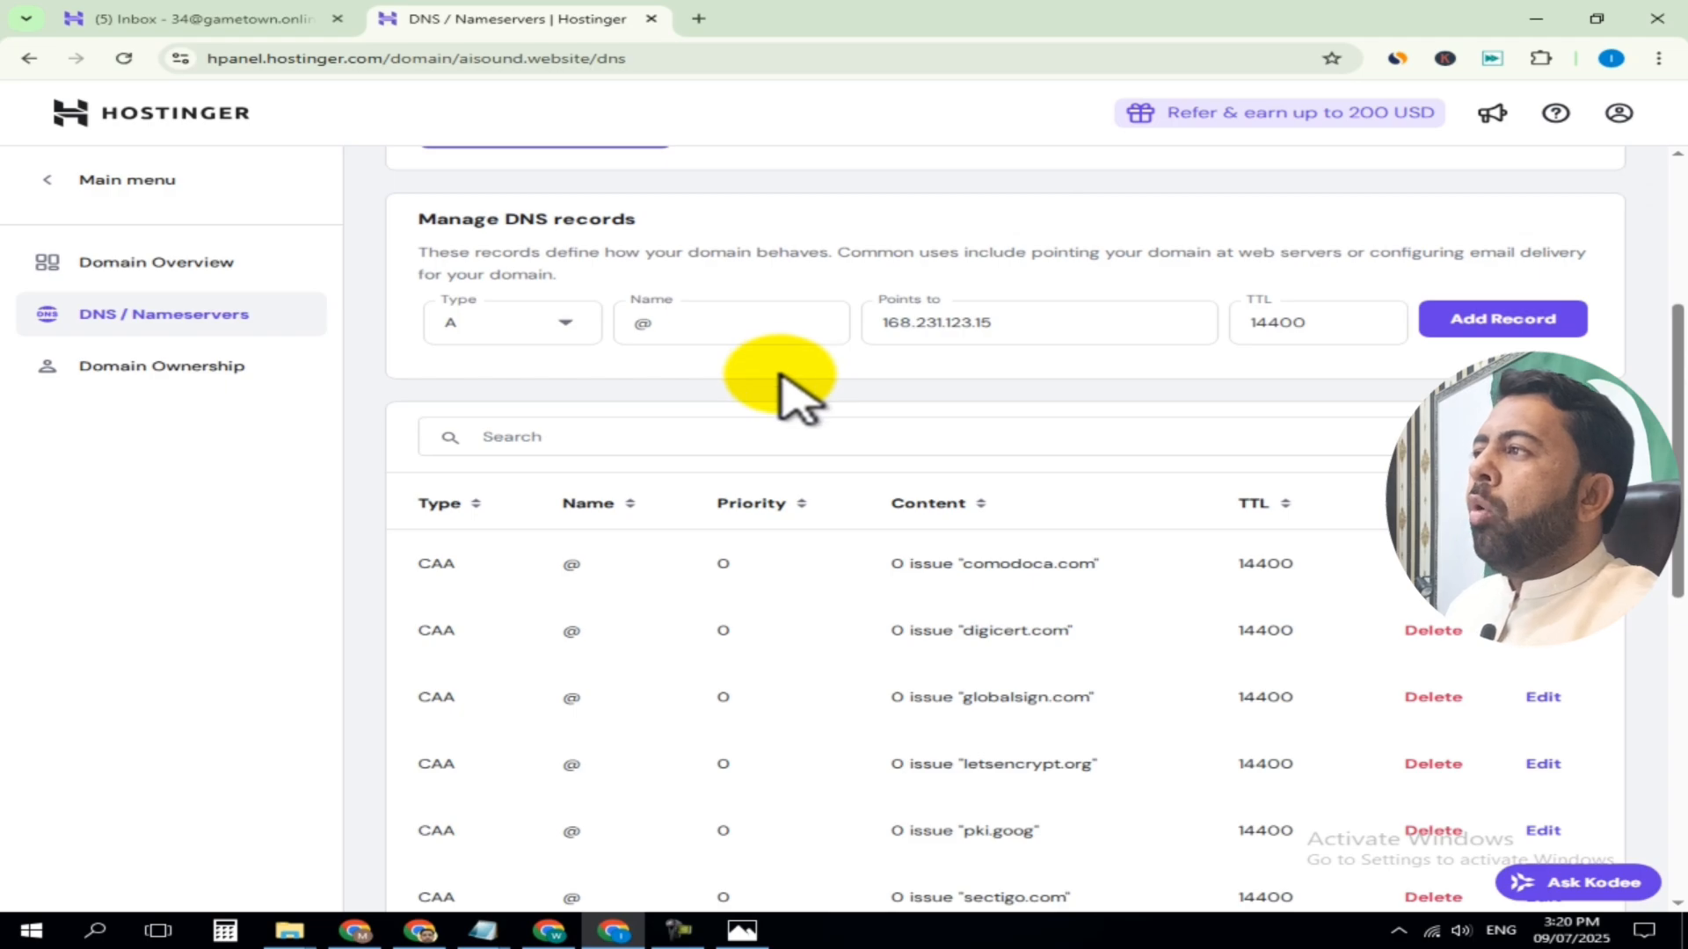
# Add an A record named www pointing to 168.231.123.15 with TTL 14400, confirming it as an additional A record
pyautogui.click(565, 323)
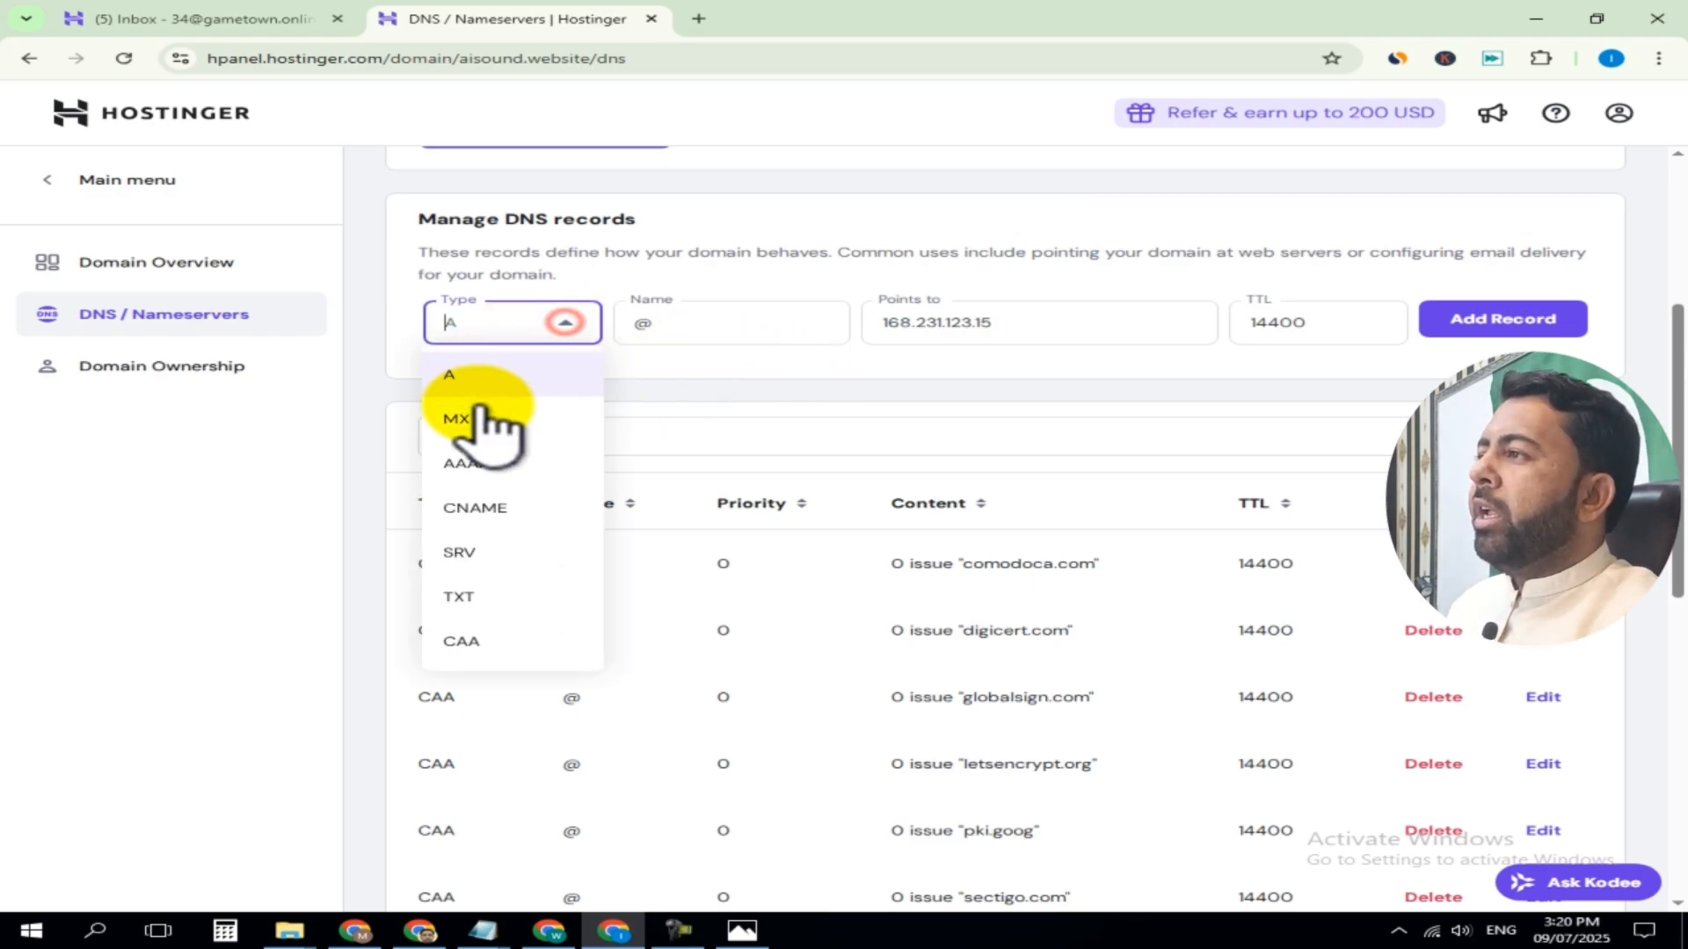
pyautogui.click(455, 376)
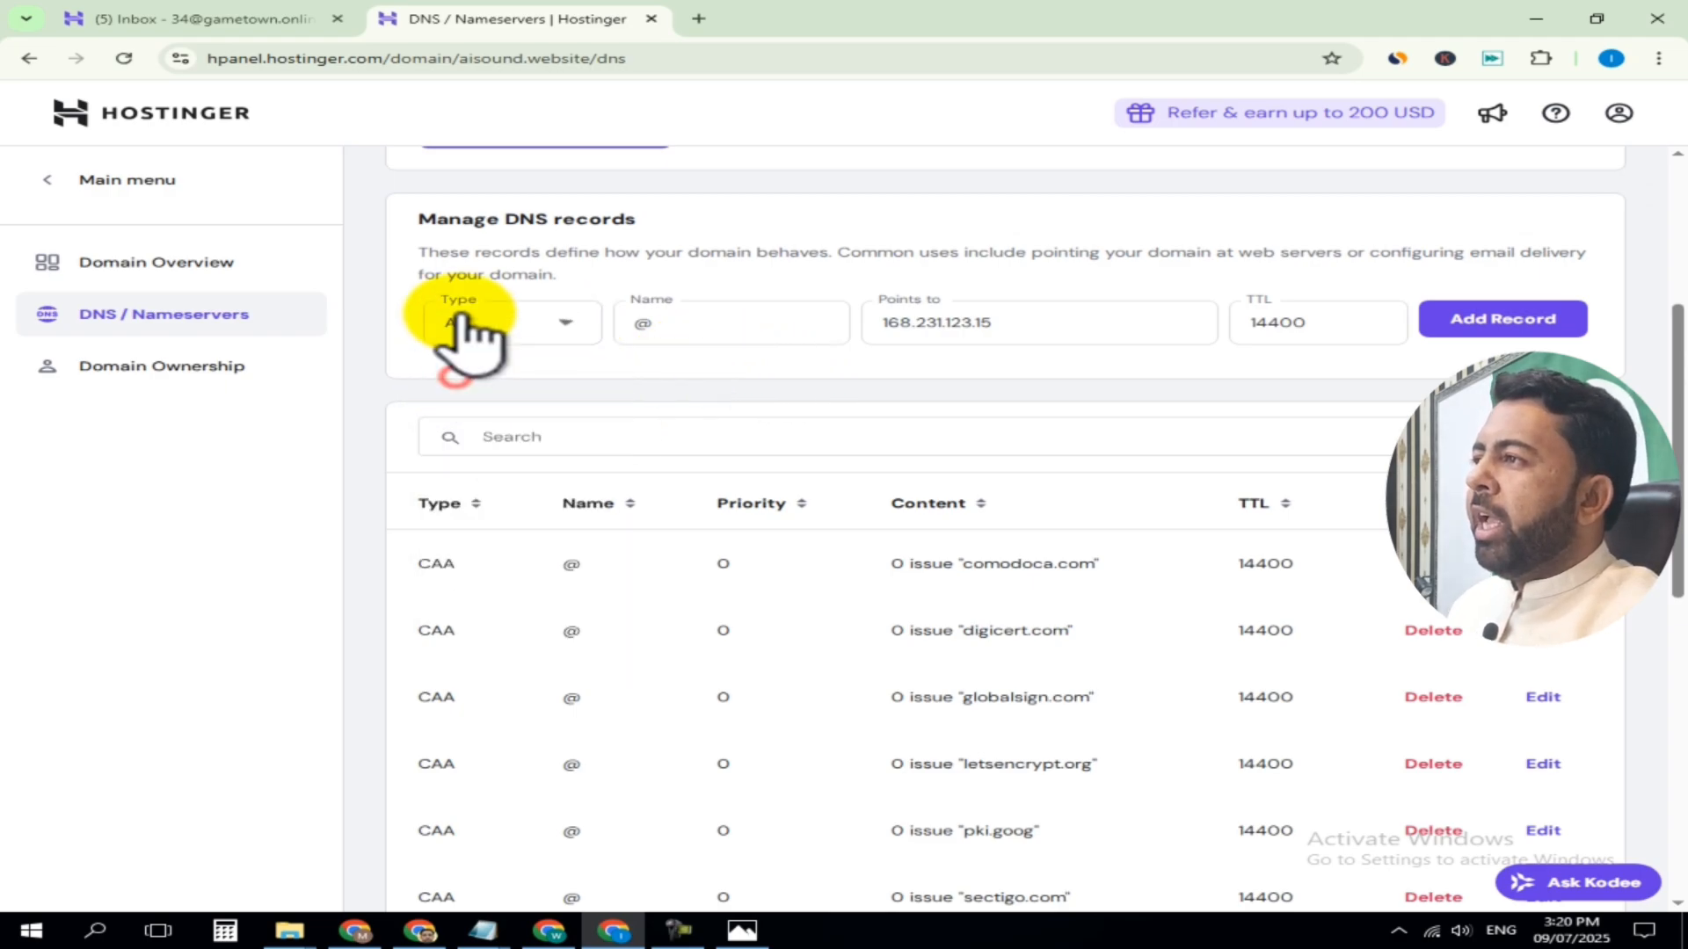
pyautogui.doubleClick(665, 322)
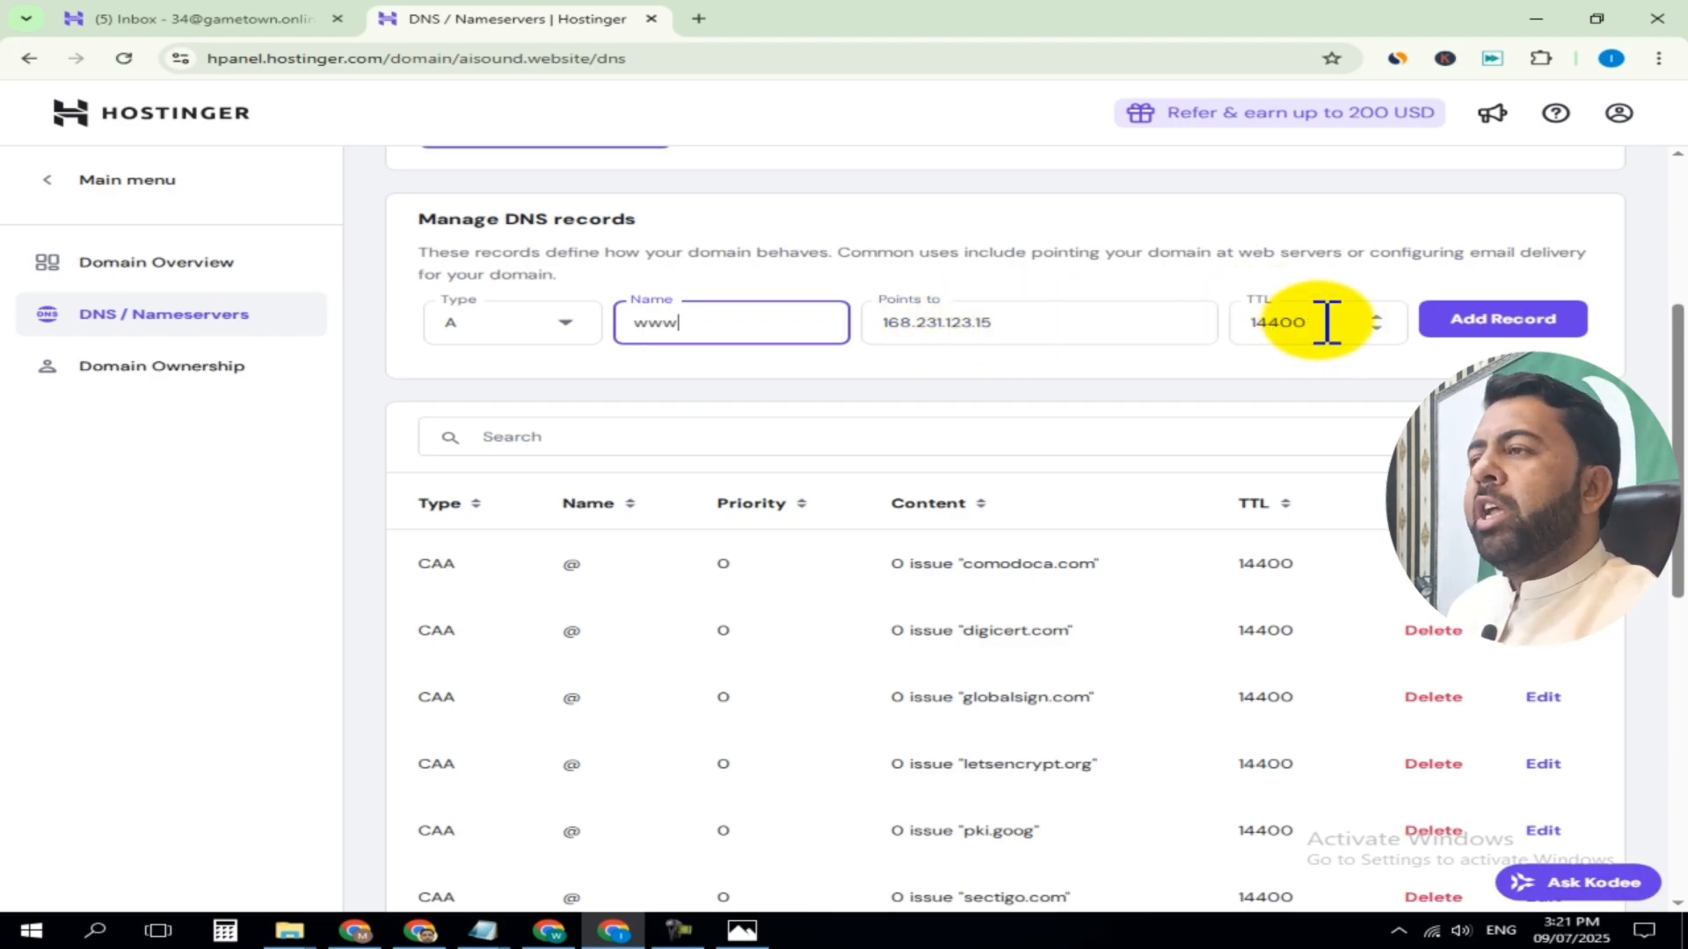
pyautogui.click(1519, 322)
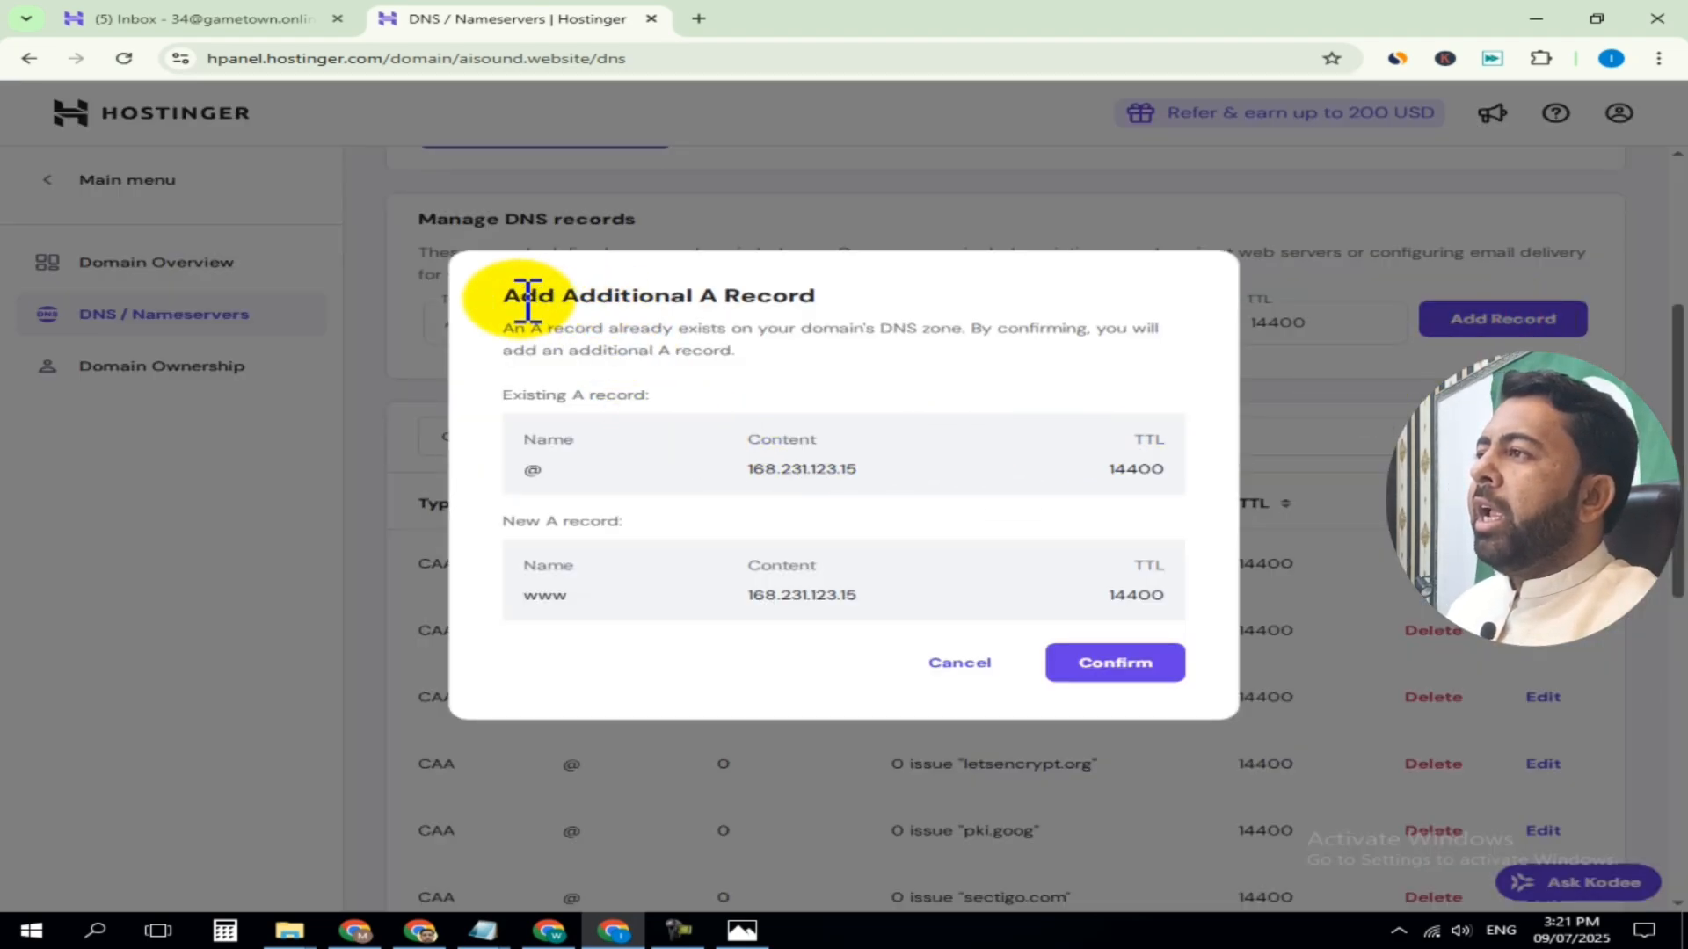
pyautogui.moveTo(596, 296); pyautogui.dragTo(670, 295)
pyautogui.click(869, 297)
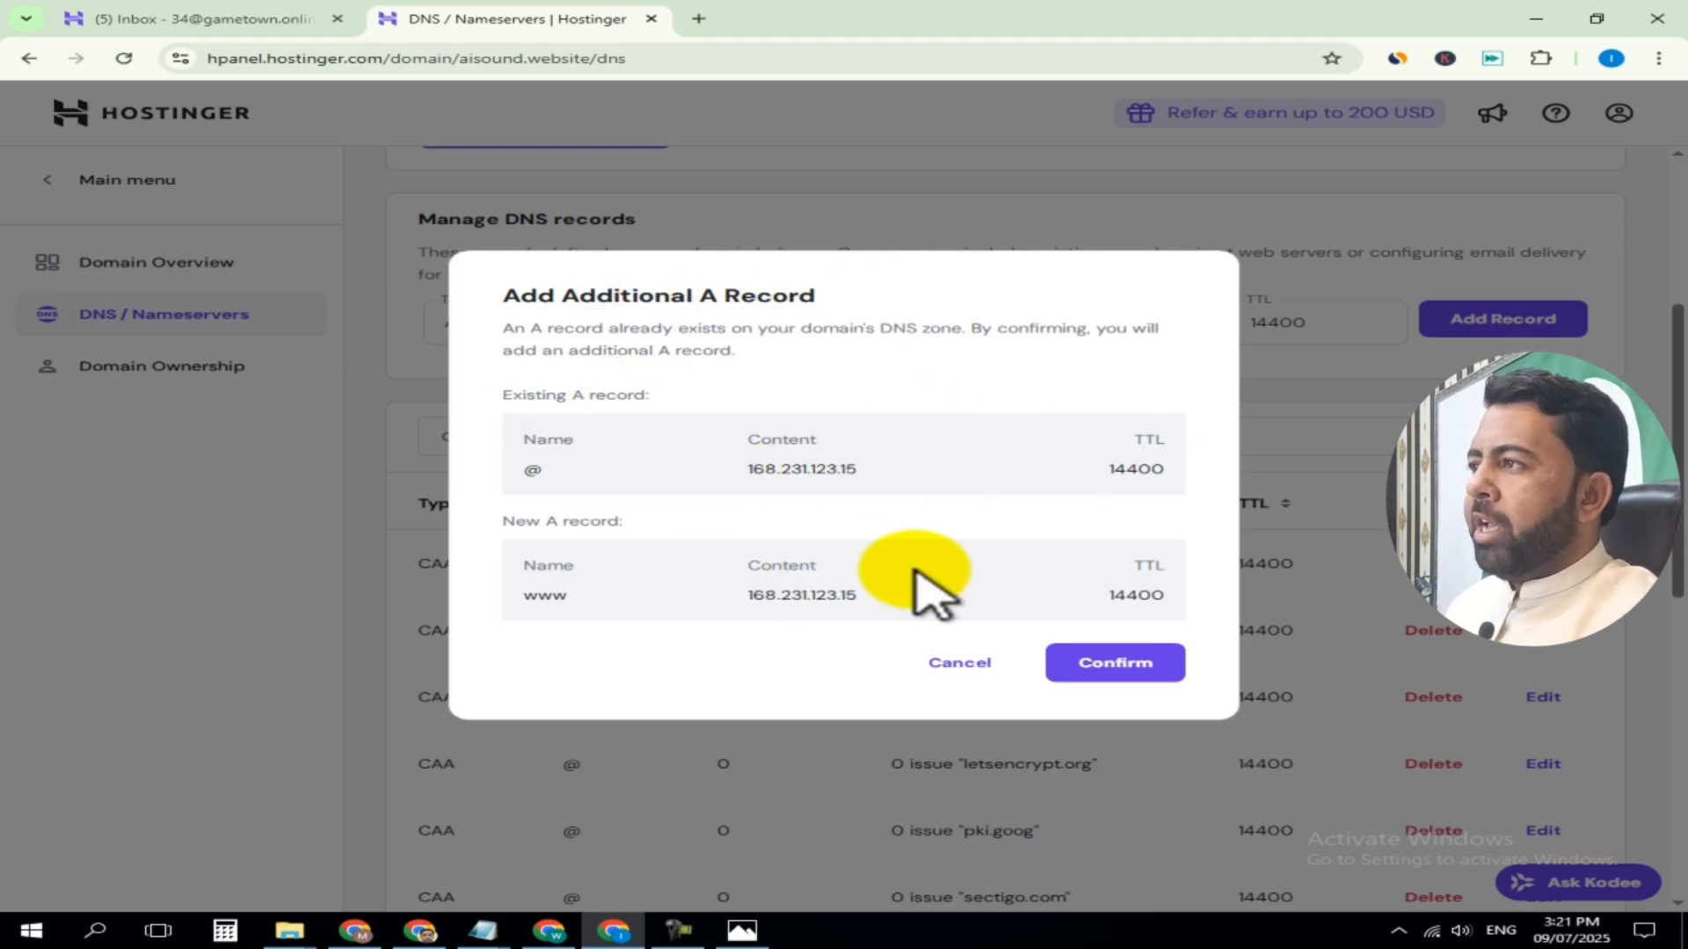
pyautogui.click(1118, 668)
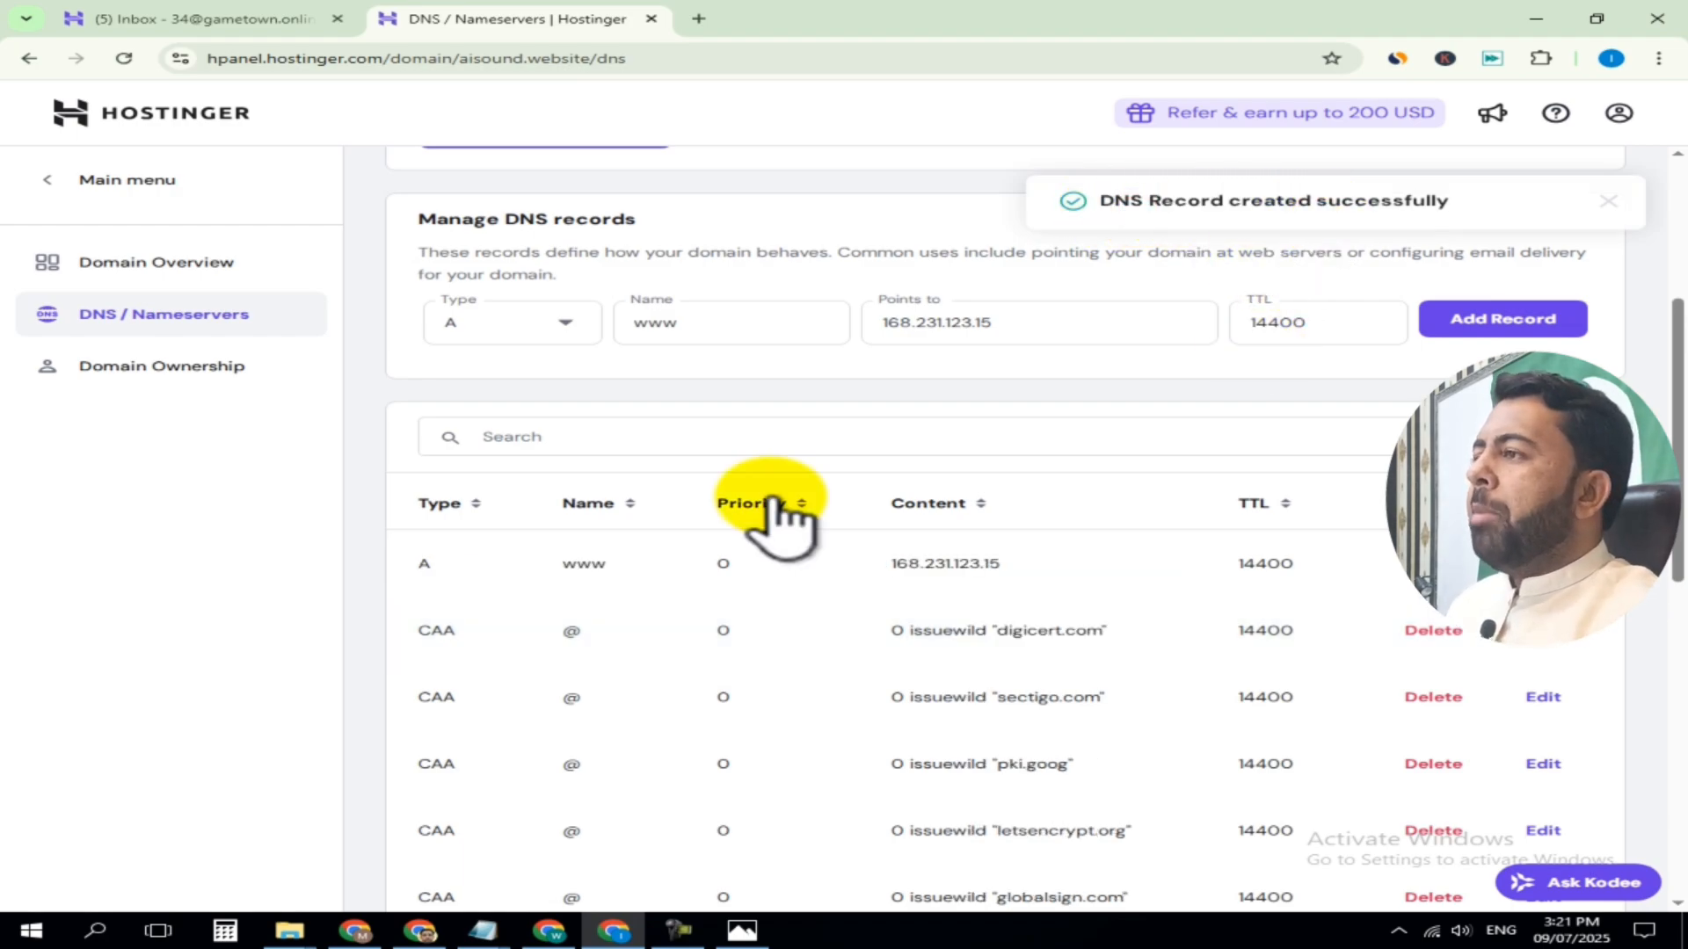
# Check the aisound.website DNS records list for the new www and @ A records and the IP they point to
pyautogui.scroll(-1, 695, 553)
pyautogui.moveTo(408, 472); pyautogui.dragTo(647, 475)
pyautogui.scroll(-3, 646, 619)
pyautogui.scroll(-5, 641, 607)
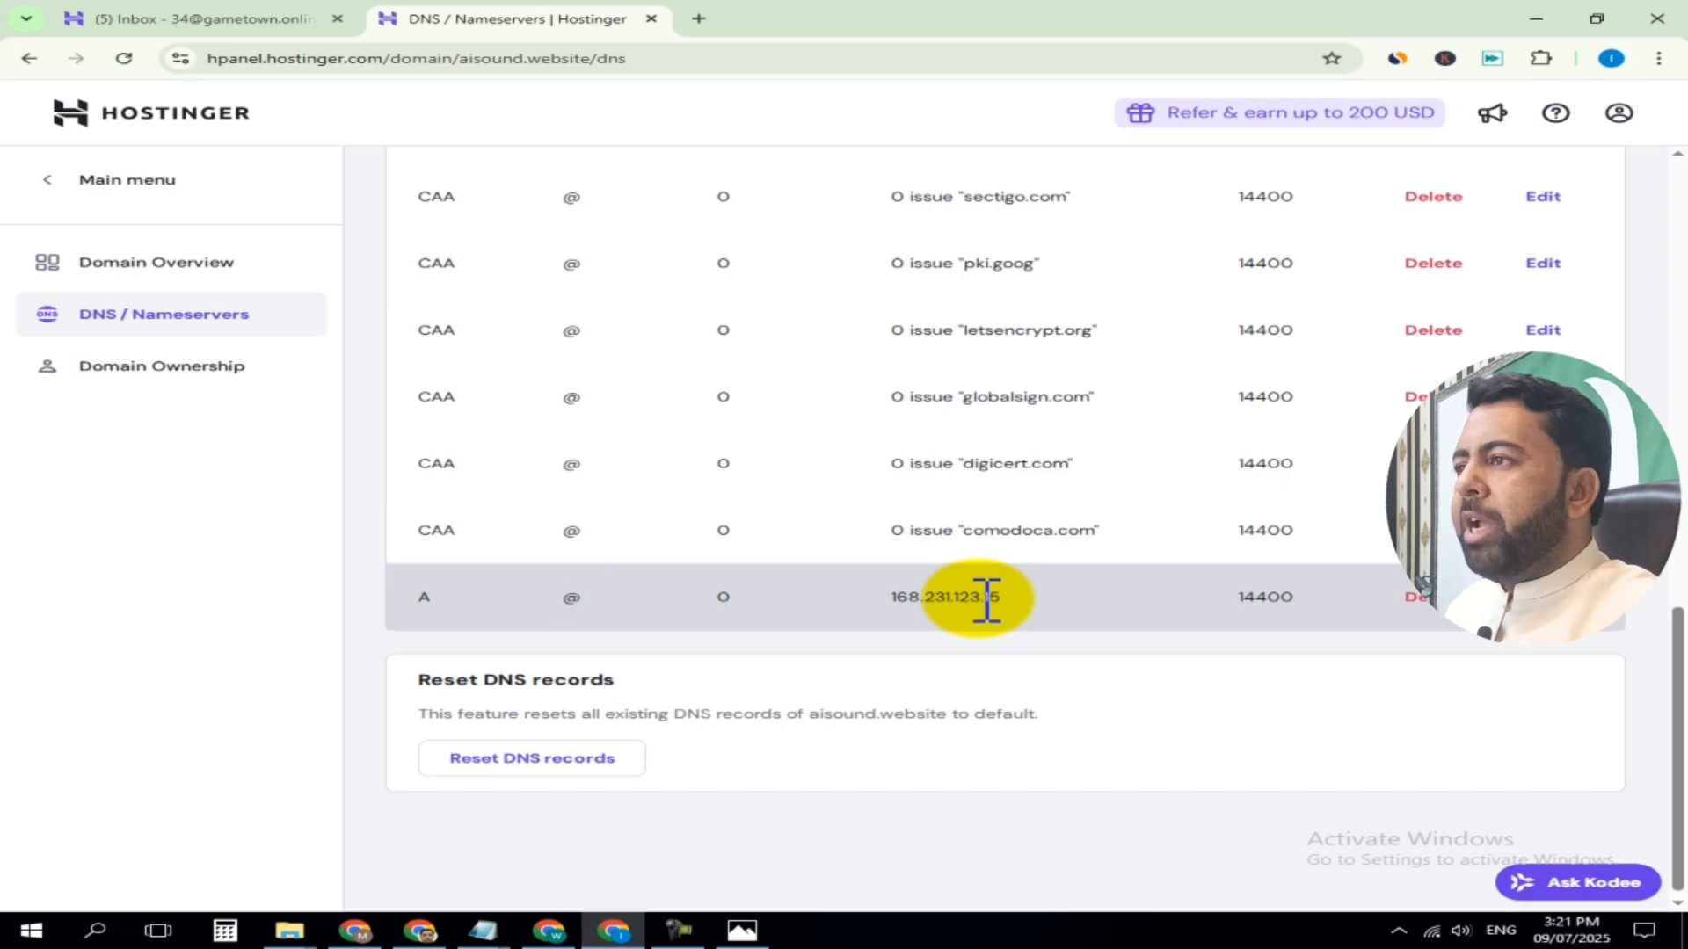
pyautogui.scroll(6, 972, 625)
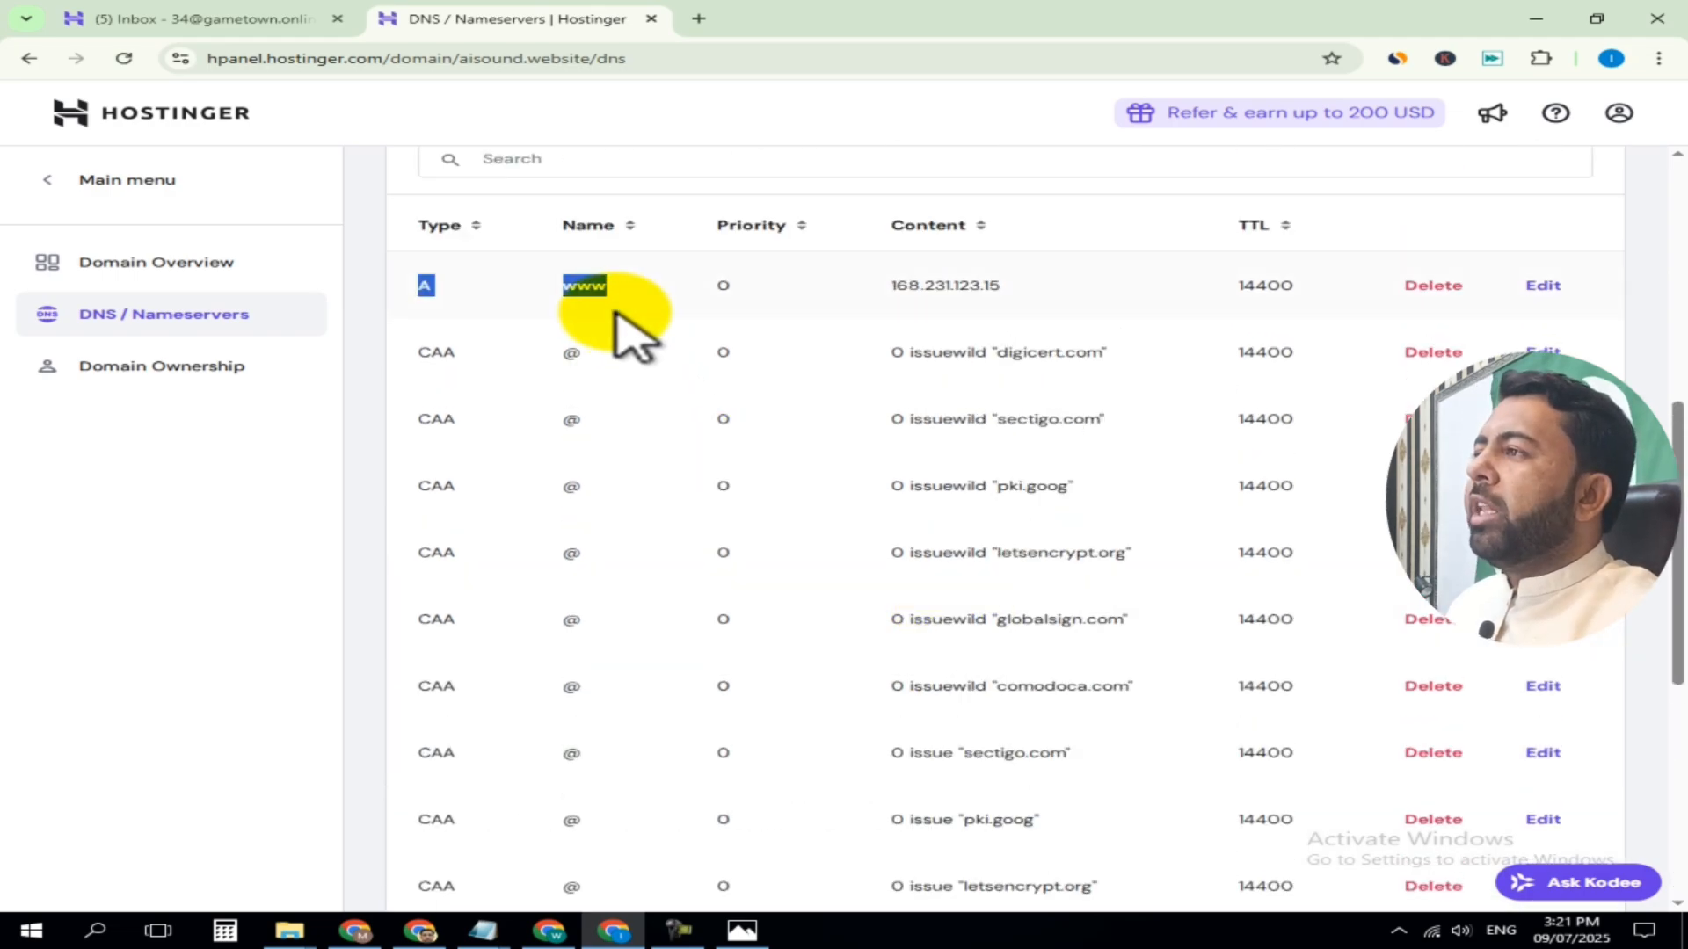
pyautogui.click(586, 285)
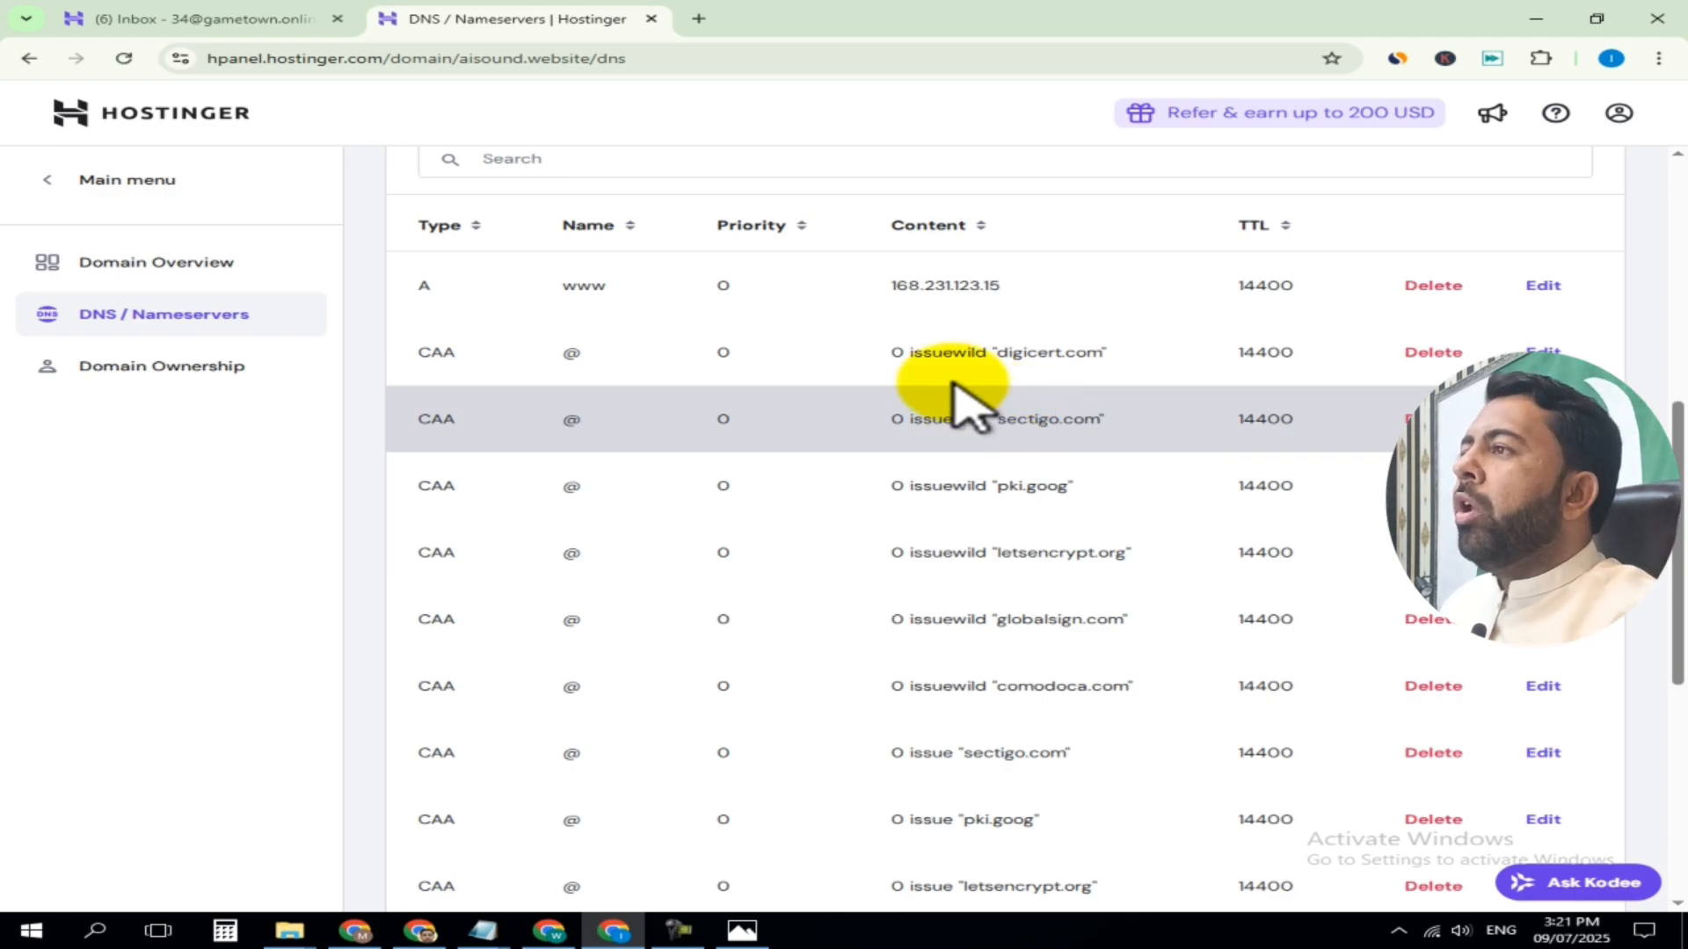
pyautogui.scroll(6, 783, 506)
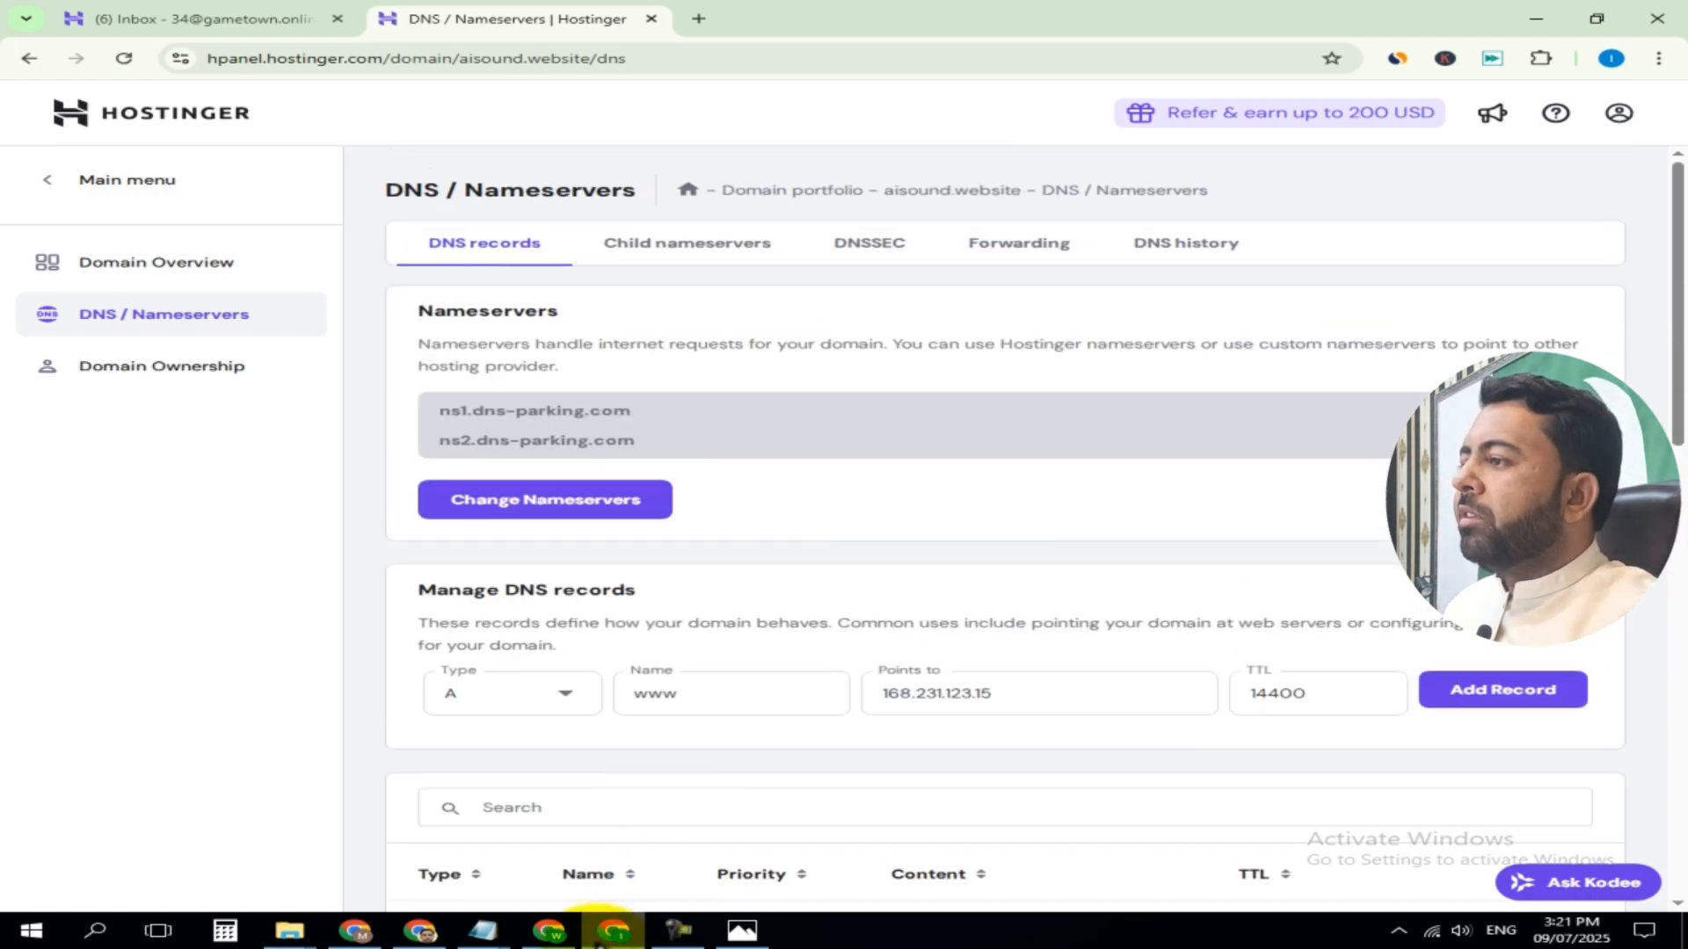
# Switch to the other browser window, open the management overview of the srv892417.hstgr.cloud VPS, and briefly view the it4all.pk site
pyautogui.click(548, 930)
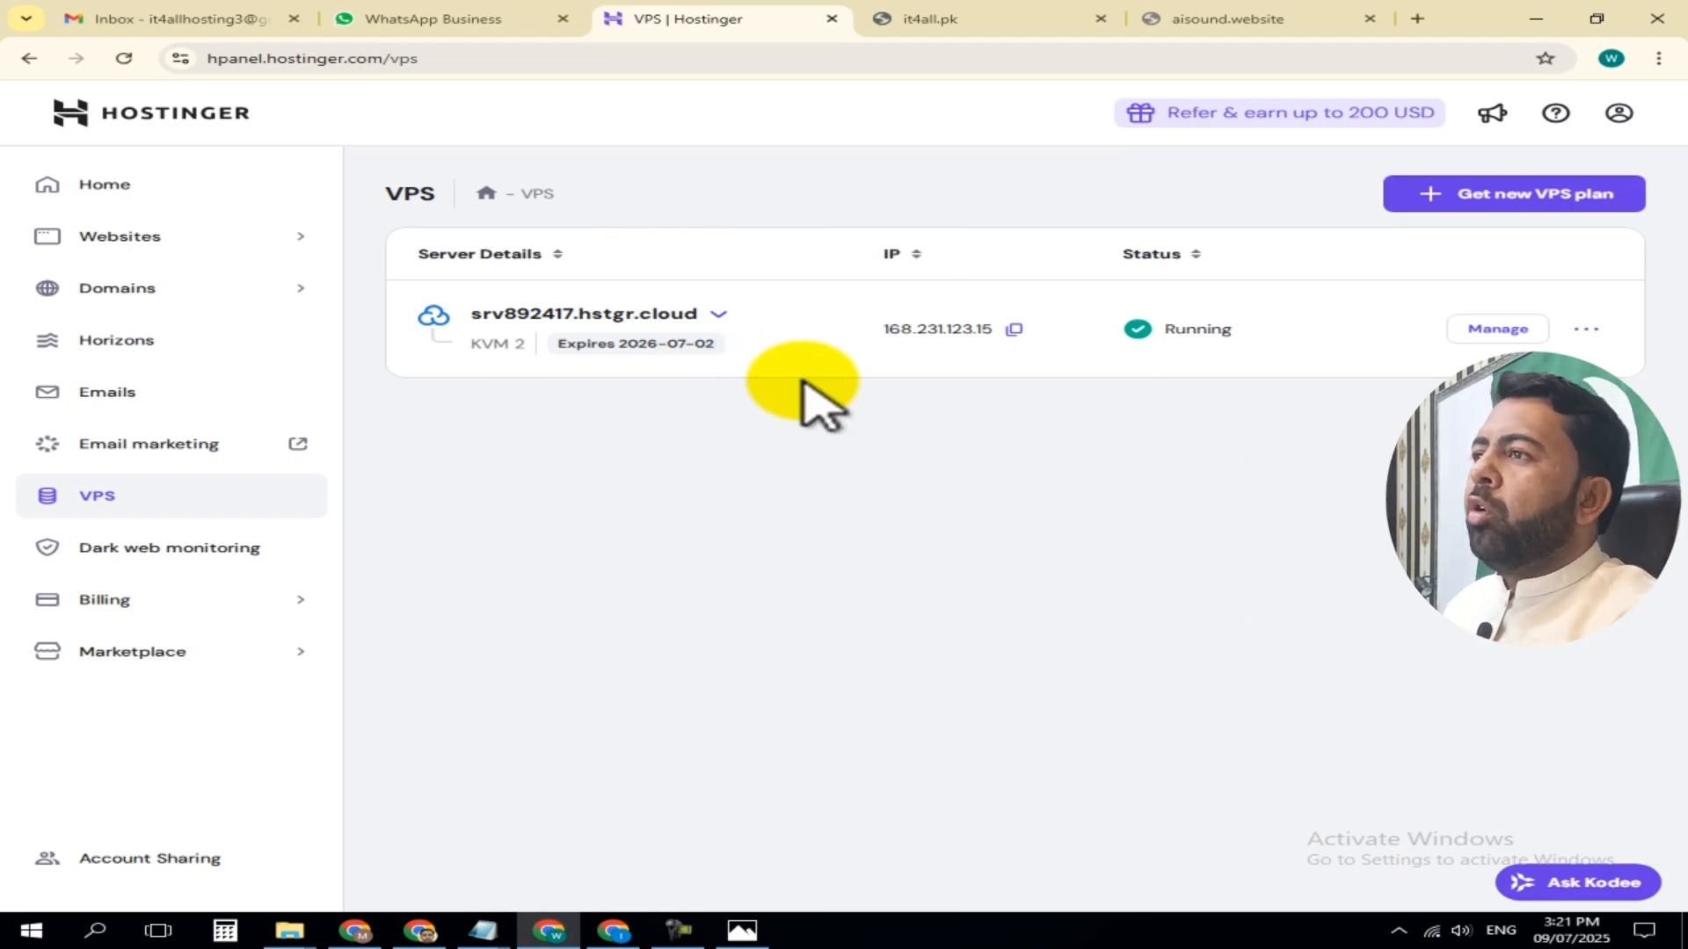
pyautogui.click(1501, 332)
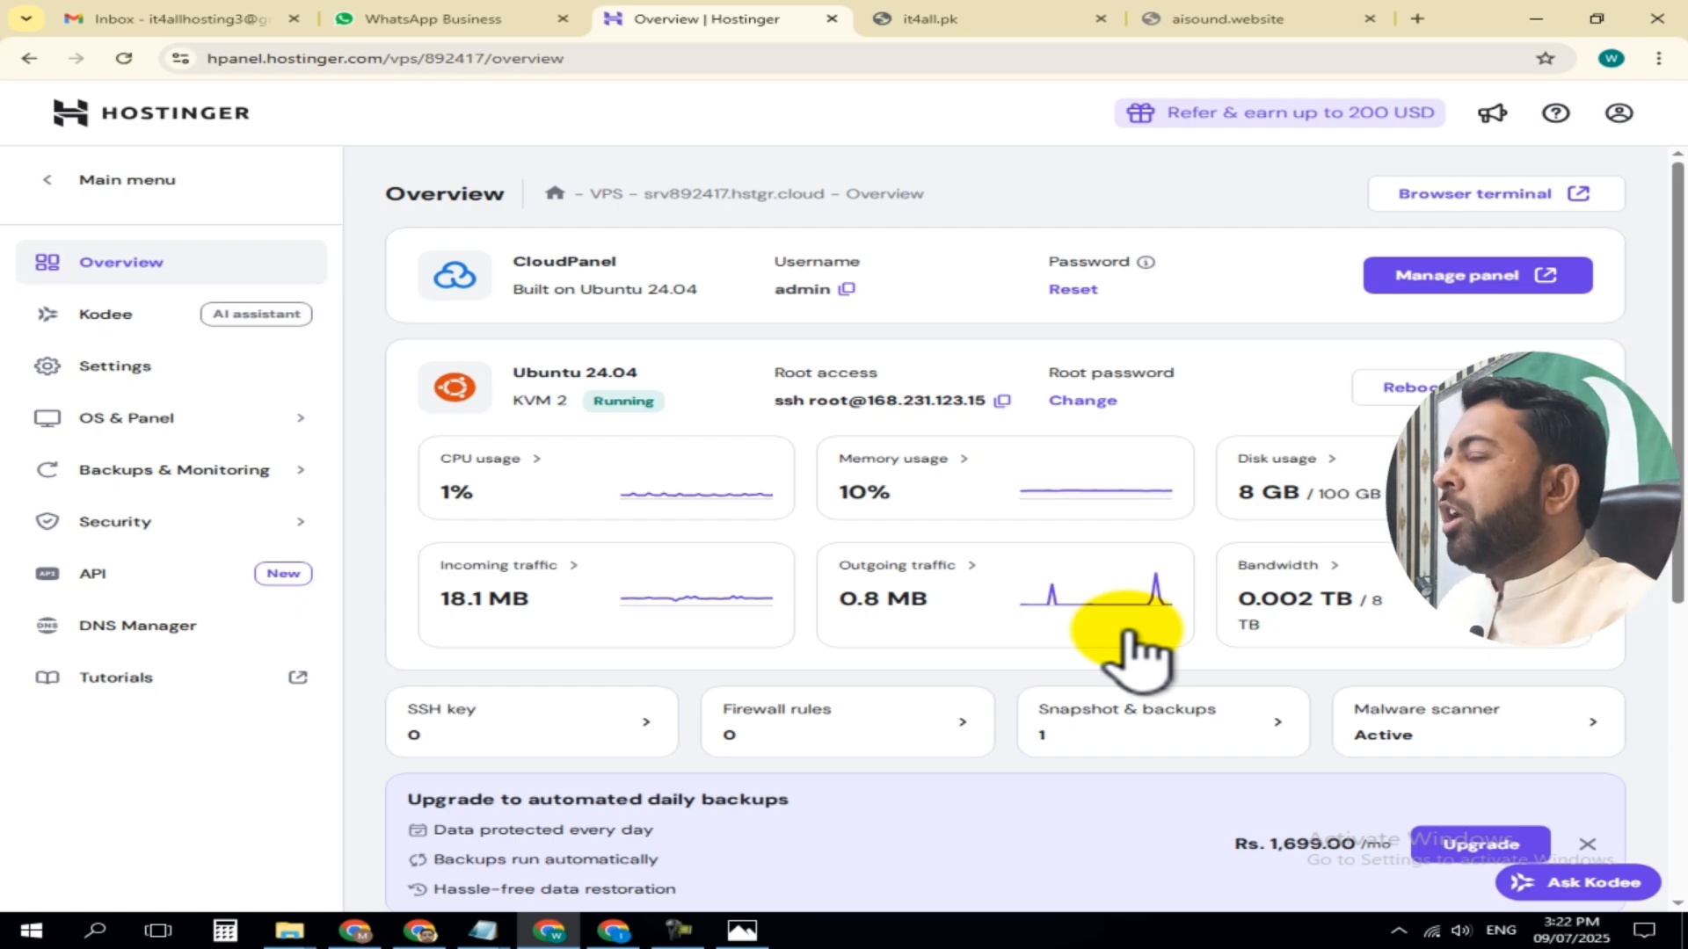
pyautogui.click(976, 19)
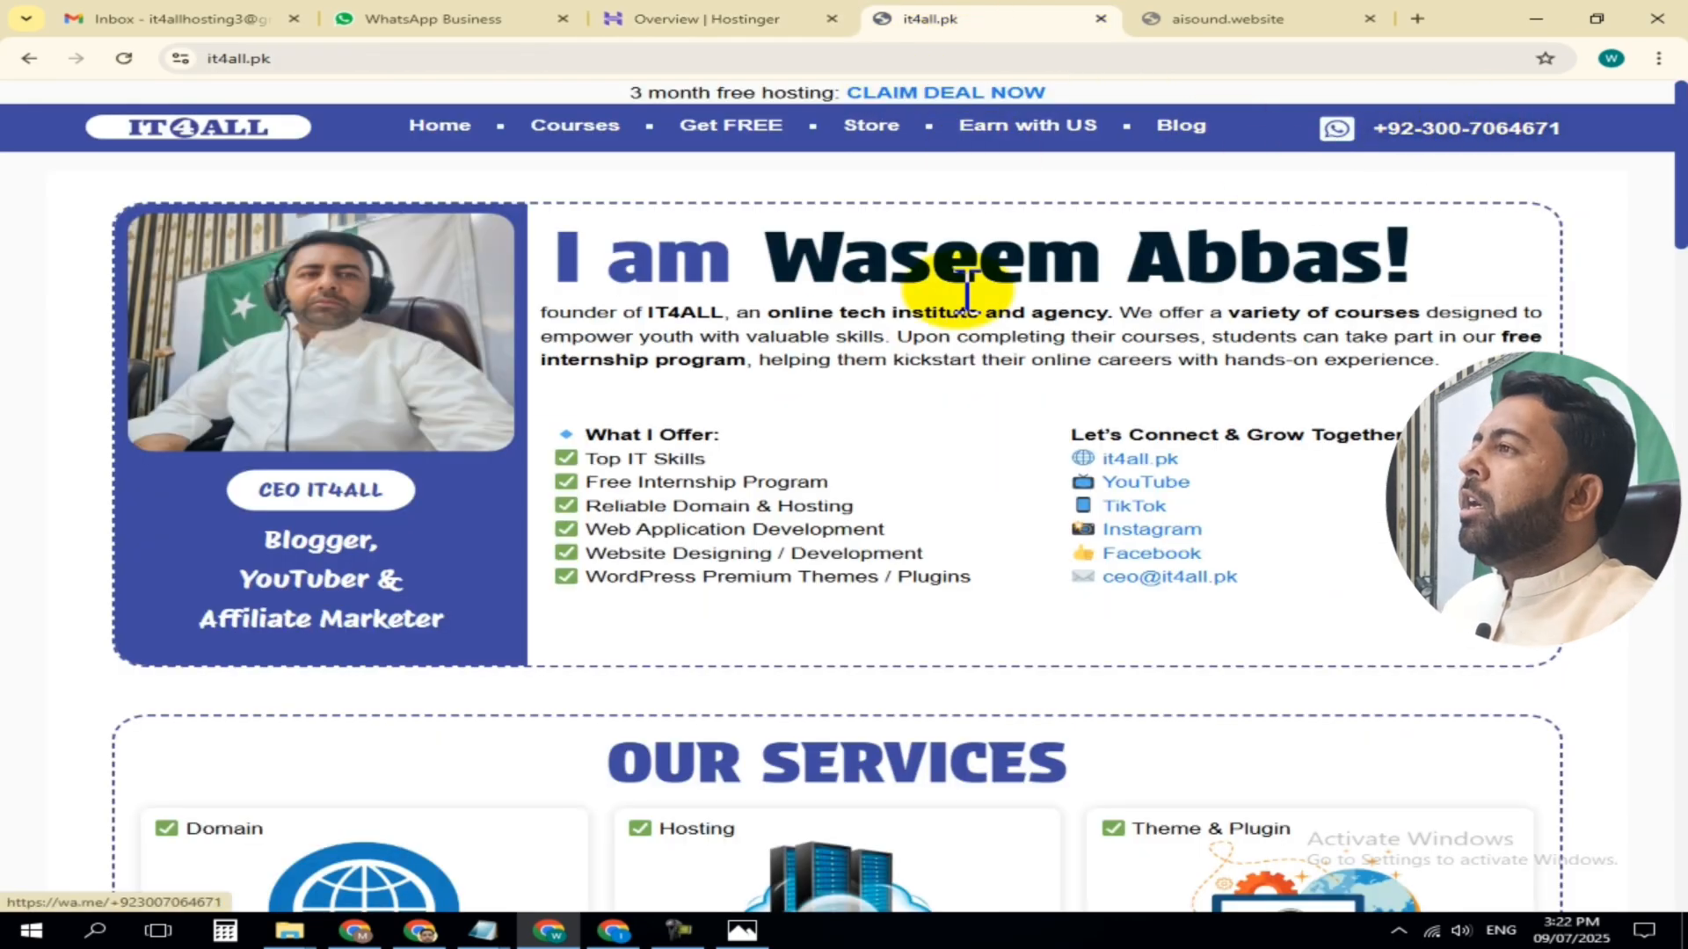
pyautogui.click(682, 22)
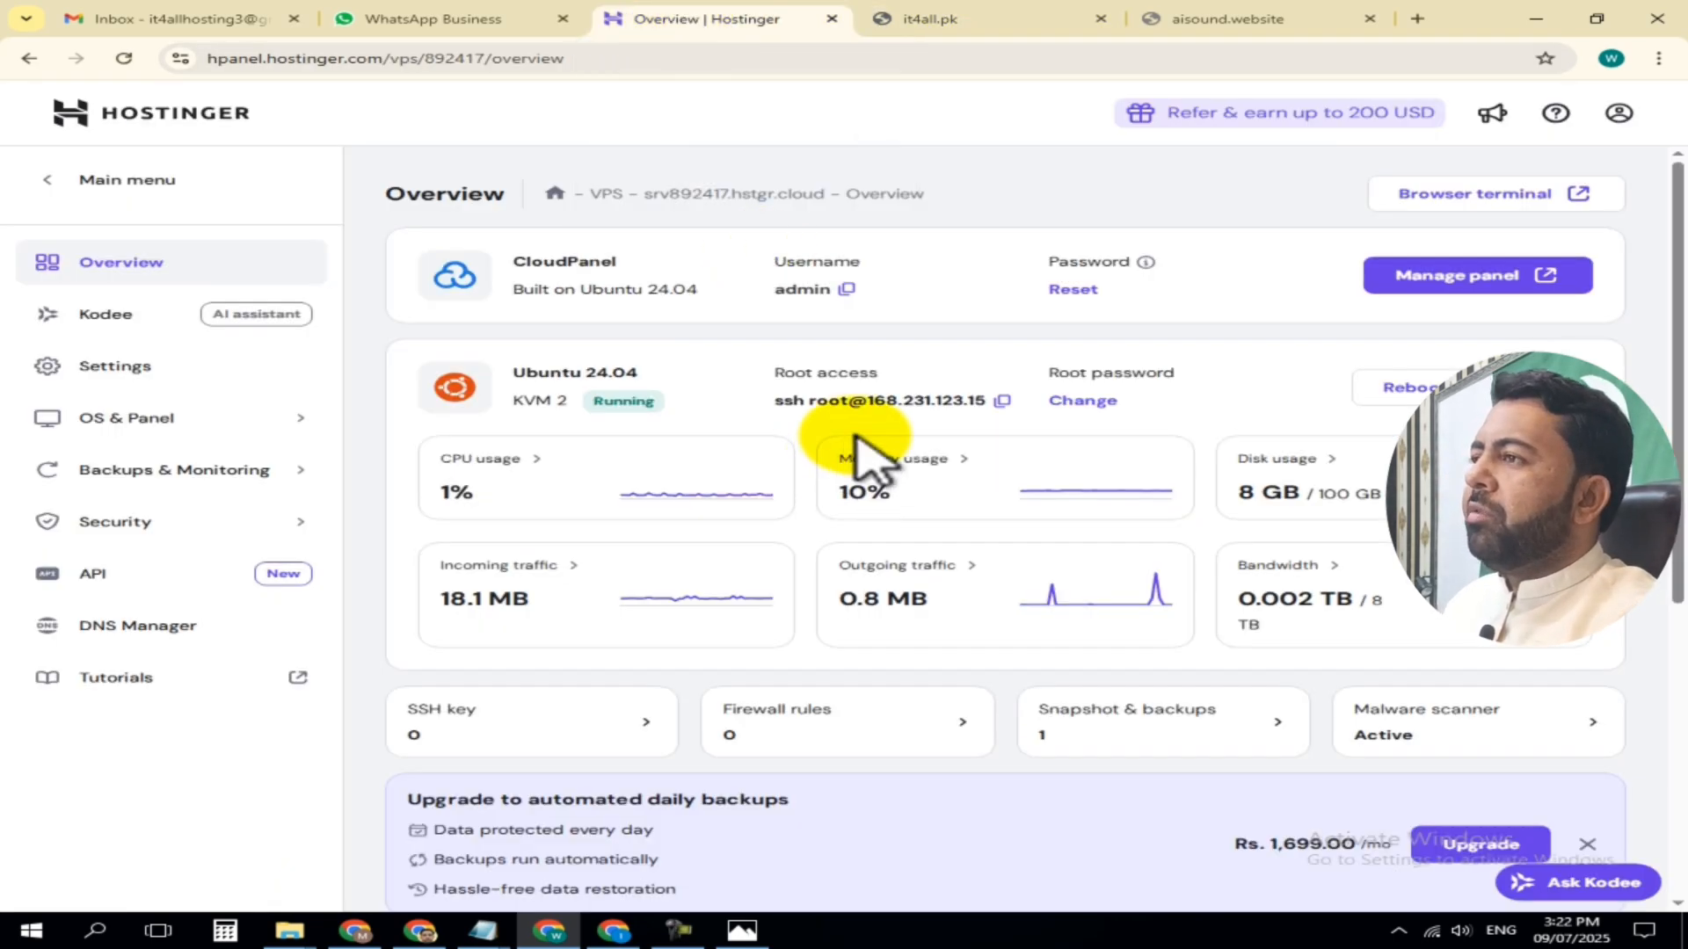